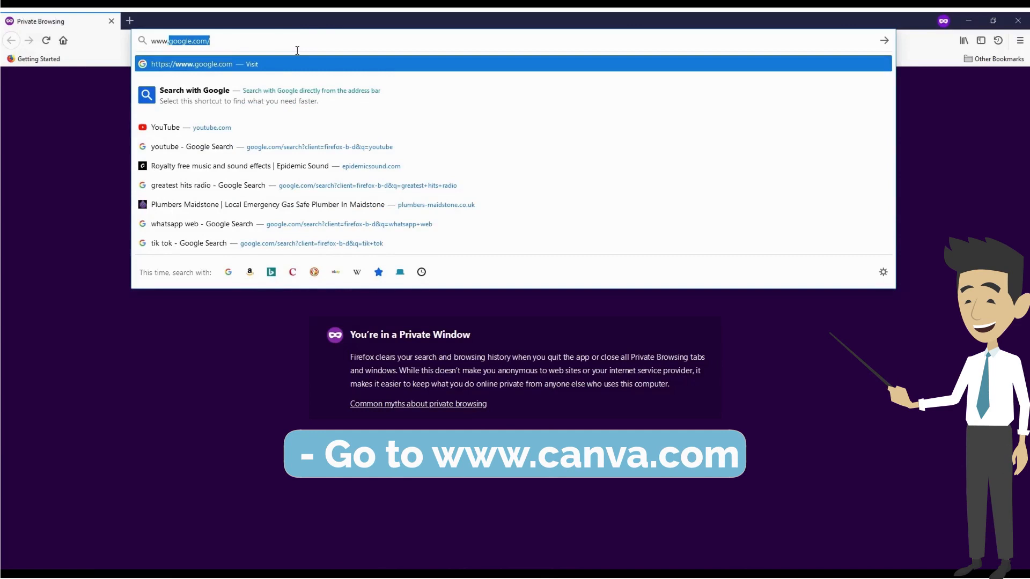
pyautogui.write('can')
pyautogui.press('Return')
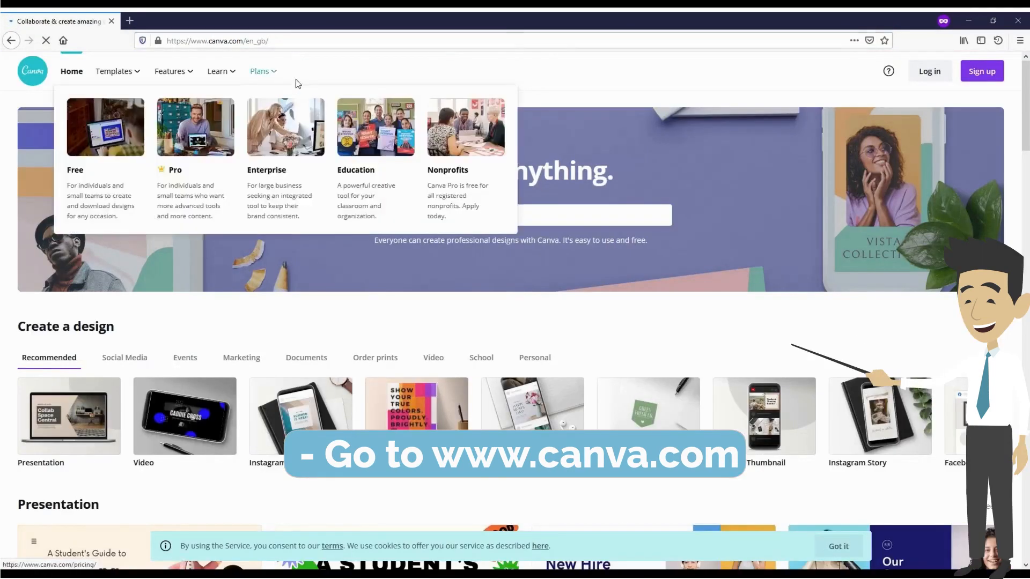
pyautogui.click(988, 78)
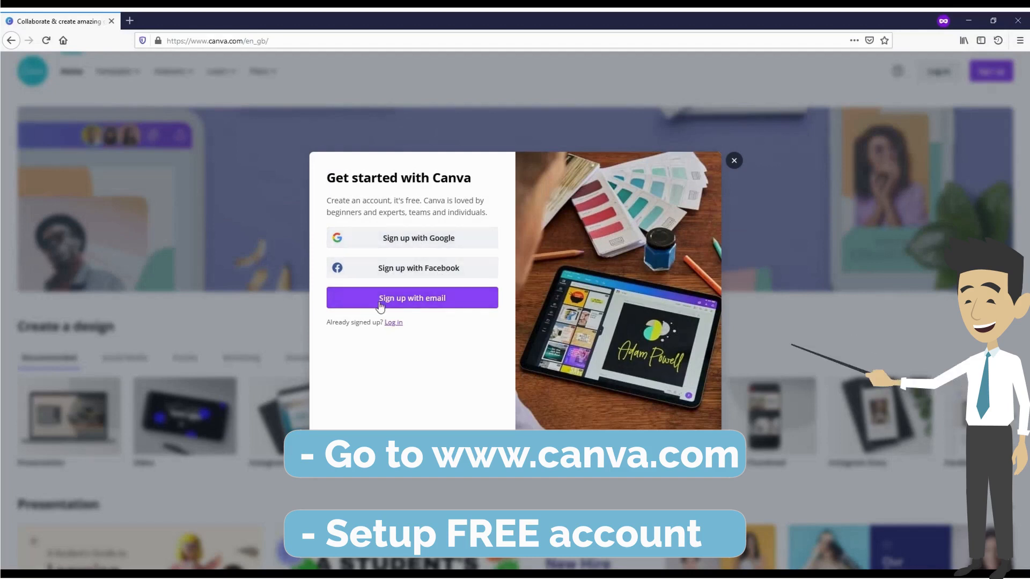
pyautogui.click(418, 304)
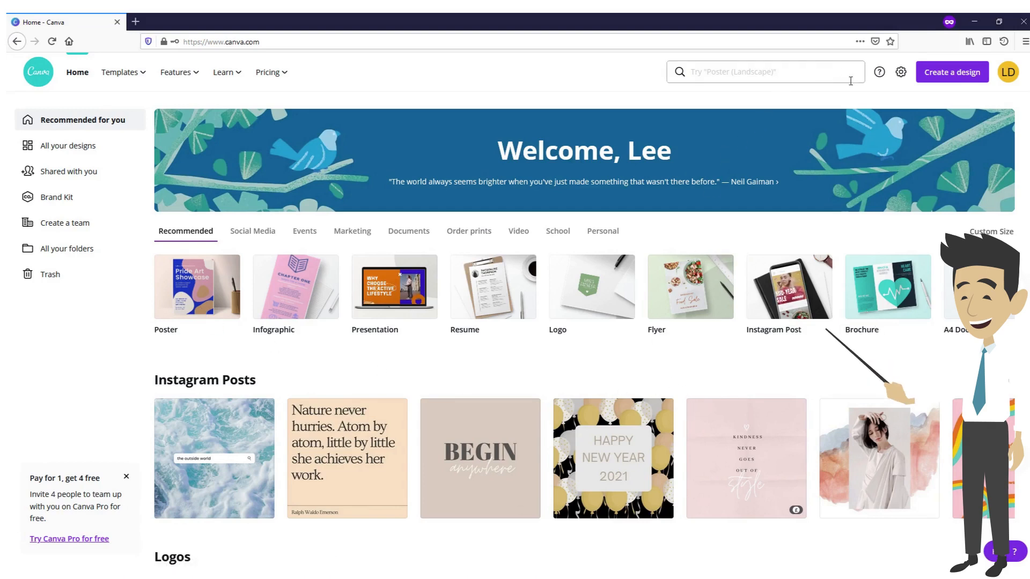
# Create a new blank design using the Logo format of 500 × 500 px
pyautogui.click(963, 74)
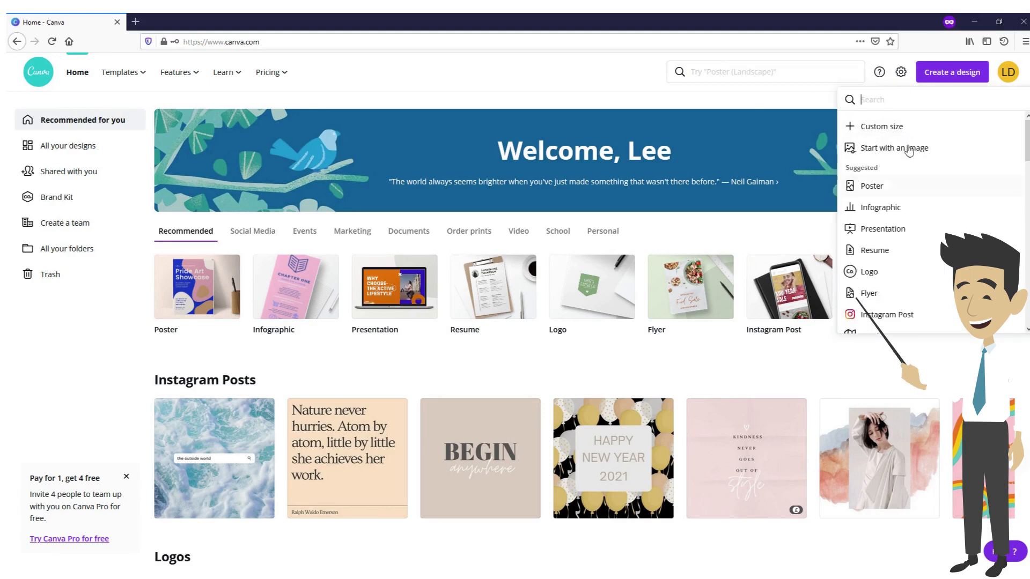
pyautogui.scroll(-5, 928, 252)
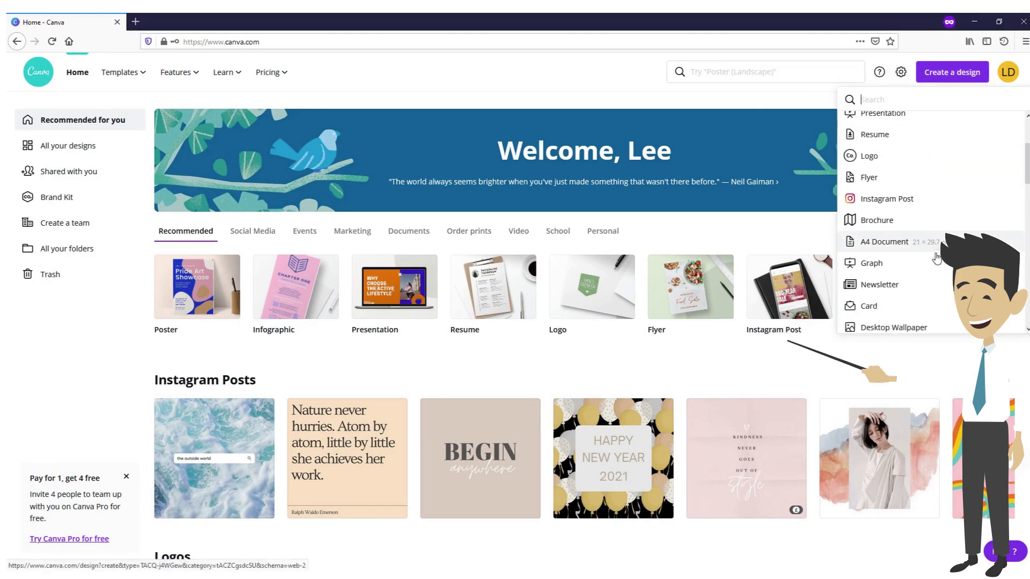
pyautogui.scroll(5, 937, 274)
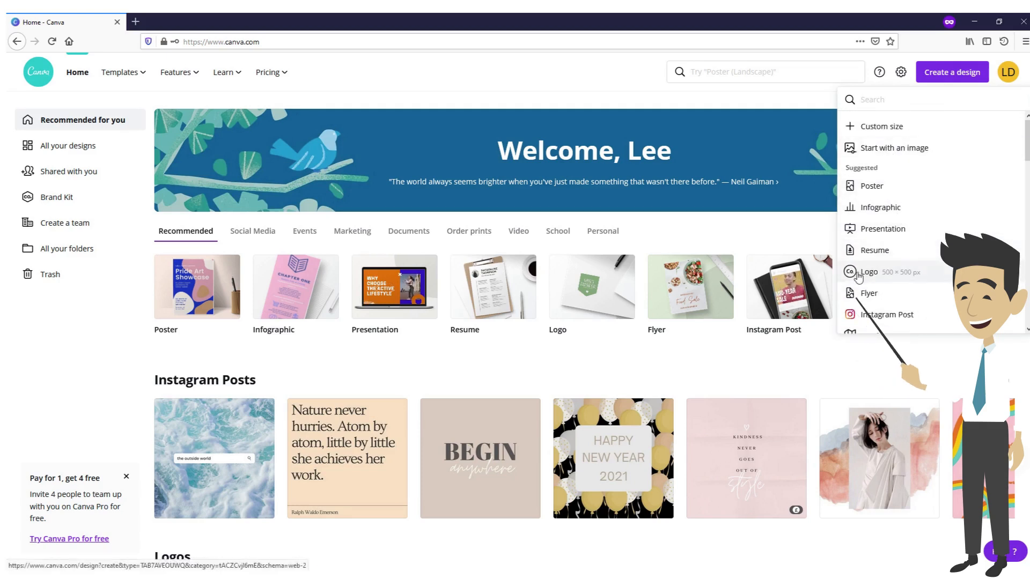
pyautogui.click(880, 274)
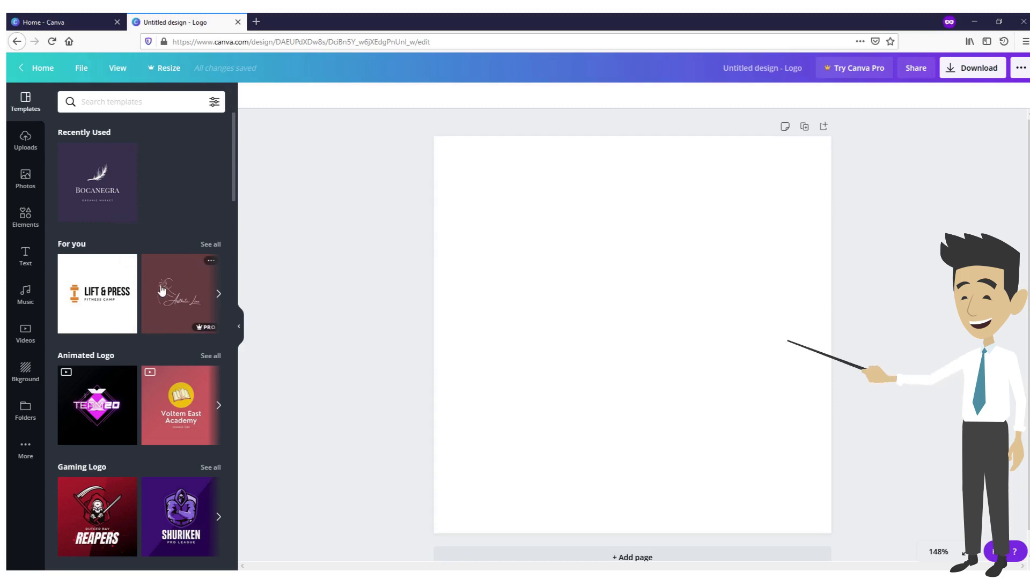
# Search the logo templates for "marketing" and apply the dark purple Bocanegra feather template to the blank page
pyautogui.scroll(-3, 161, 289)
pyautogui.scroll(2, 158, 286)
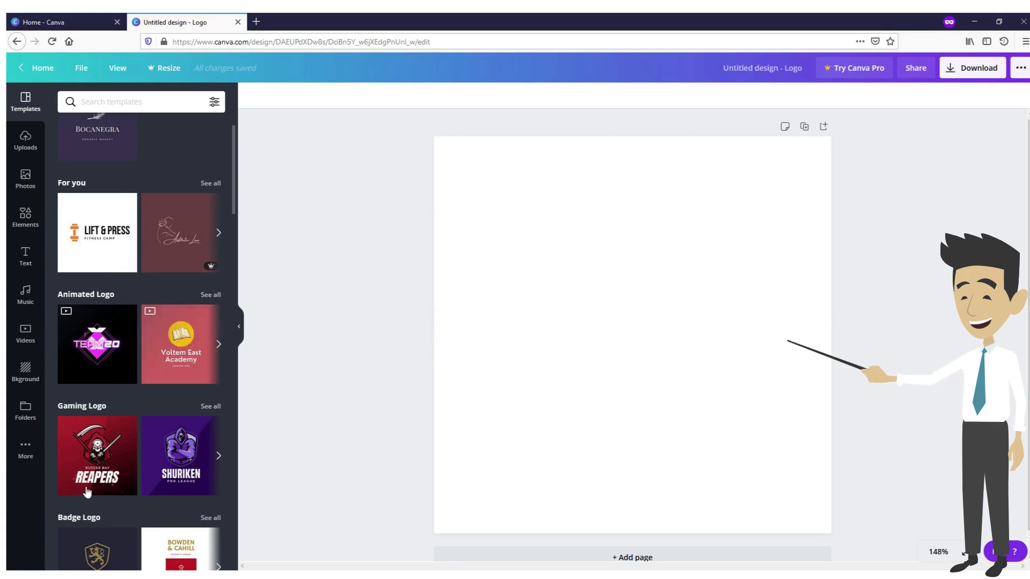
pyautogui.scroll(-7, 152, 485)
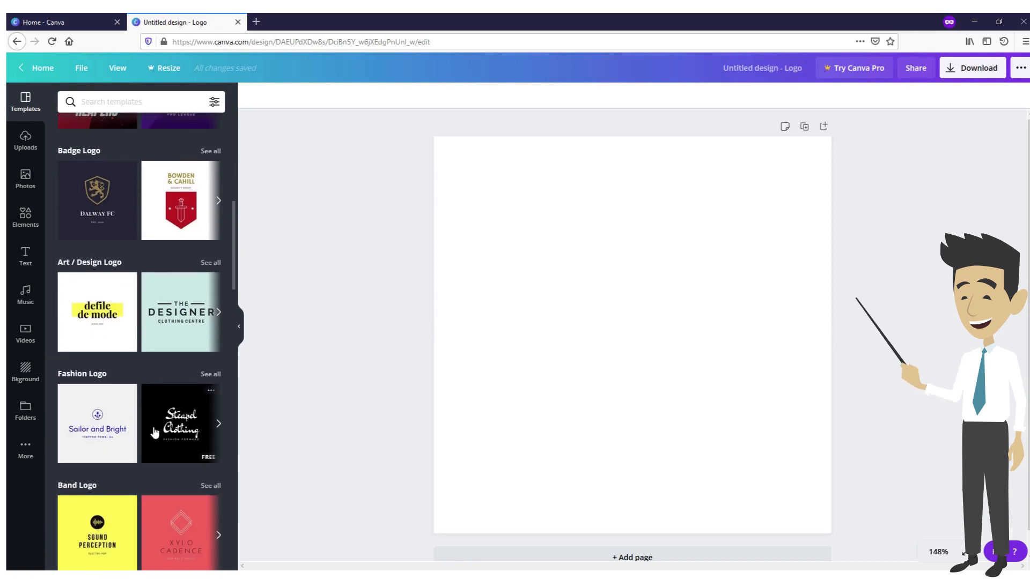
pyautogui.scroll(8, 150, 440)
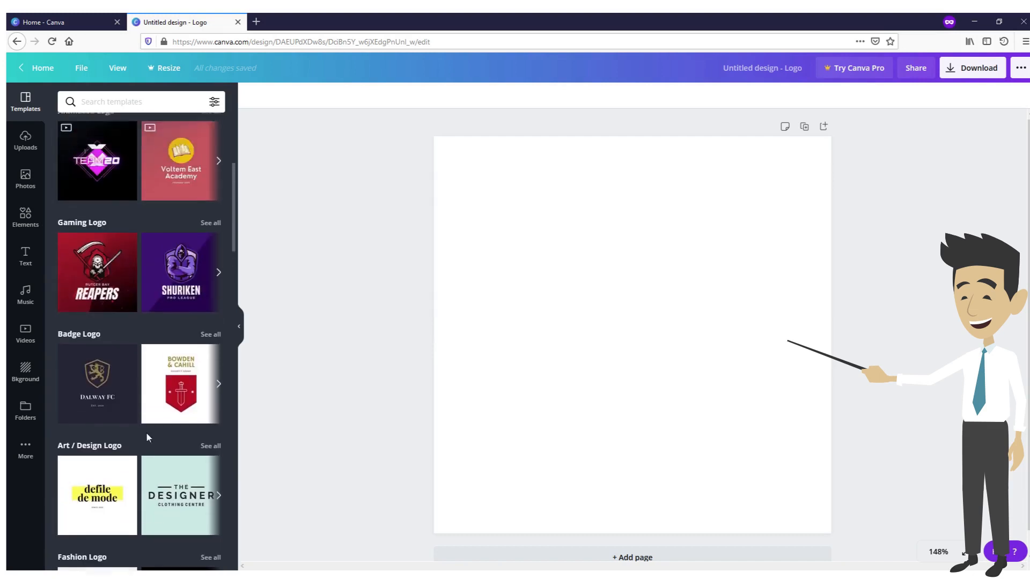
pyautogui.click(131, 103)
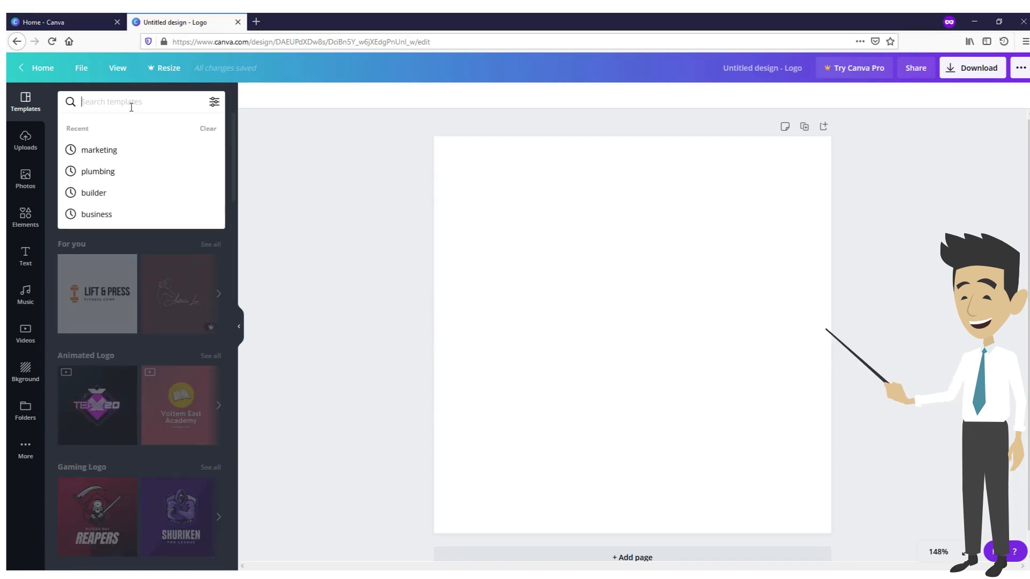
pyautogui.write('marketing')
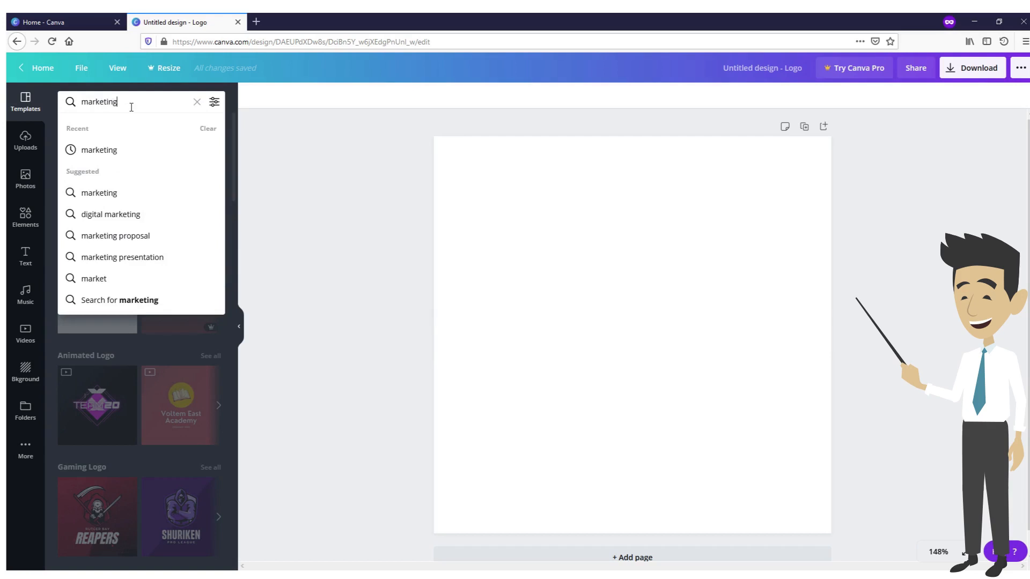
pyautogui.press('Return')
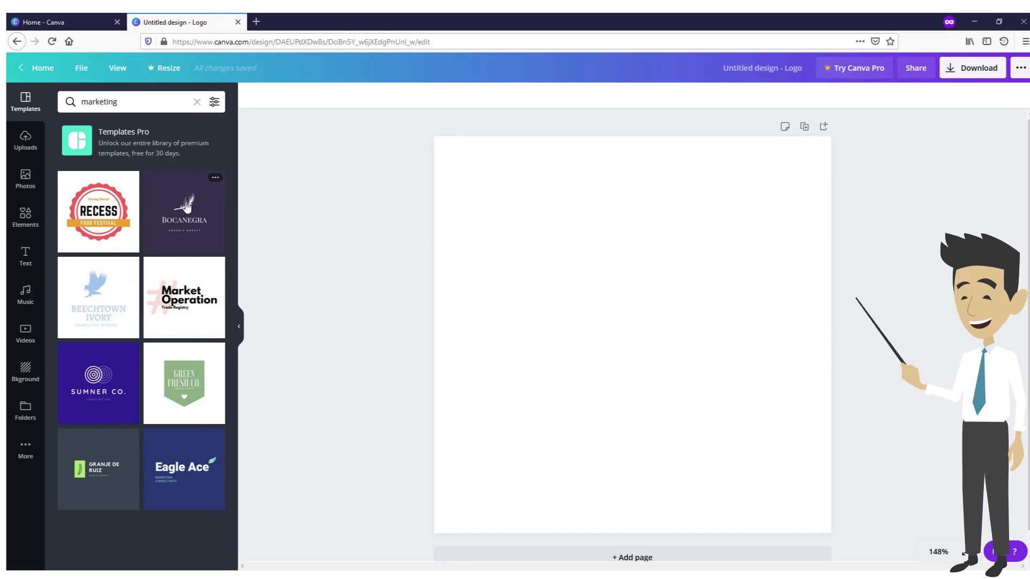
pyautogui.click(180, 235)
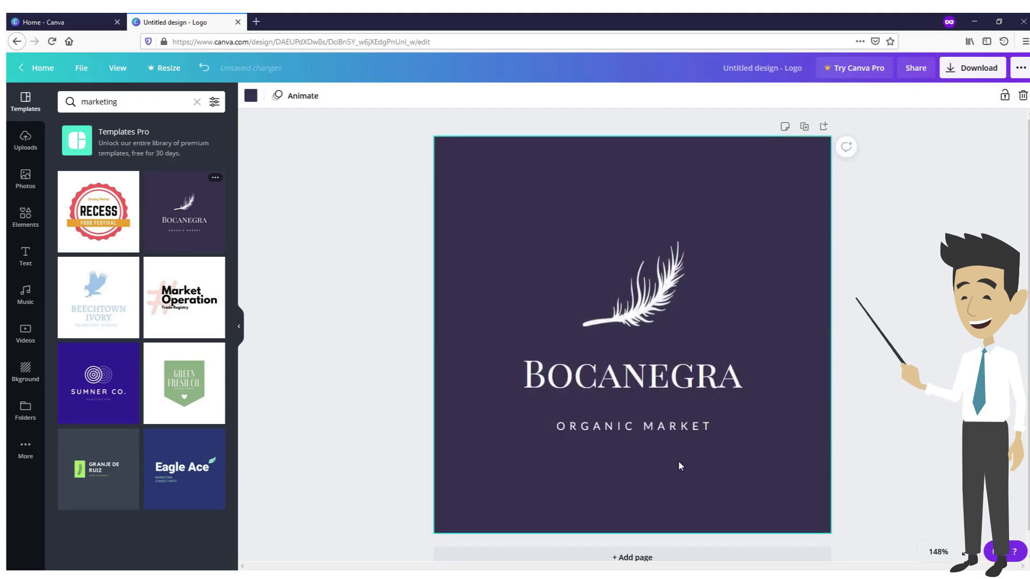
# Replace the logo's main name text with "Big Fish"
pyautogui.click(632, 381)
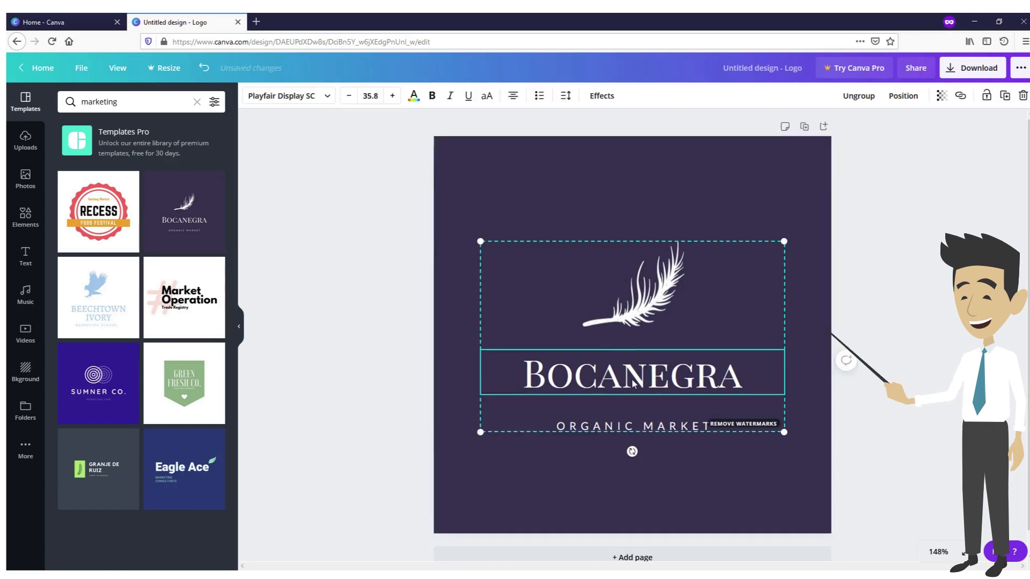
pyautogui.doubleClick(636, 383)
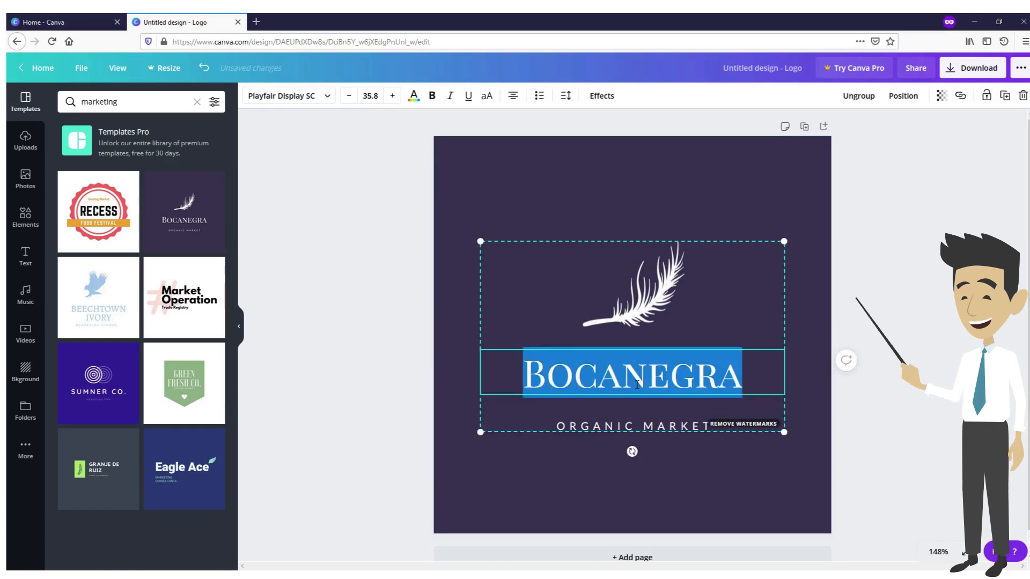
pyautogui.write('Big')
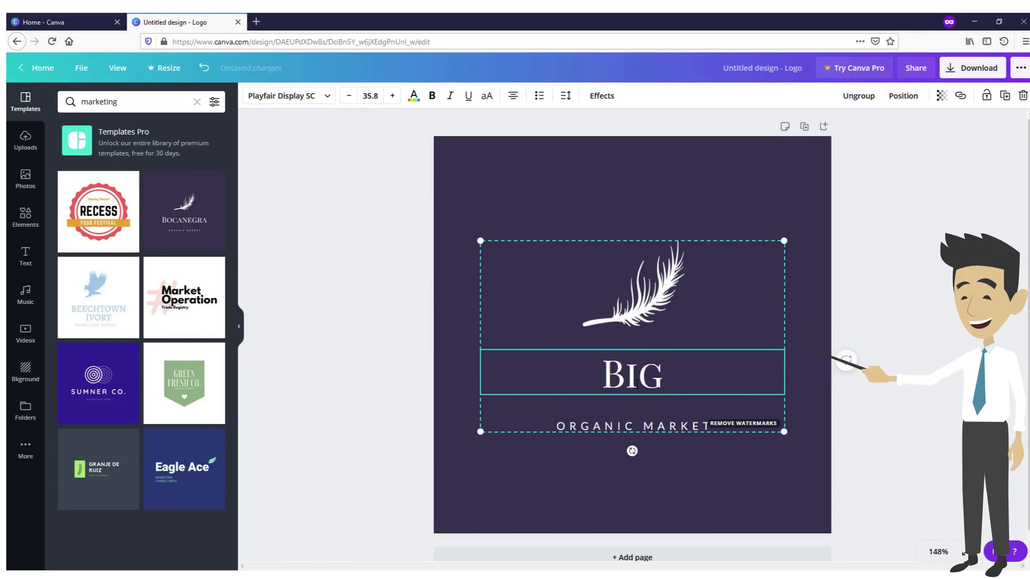
pyautogui.write(' Fish')
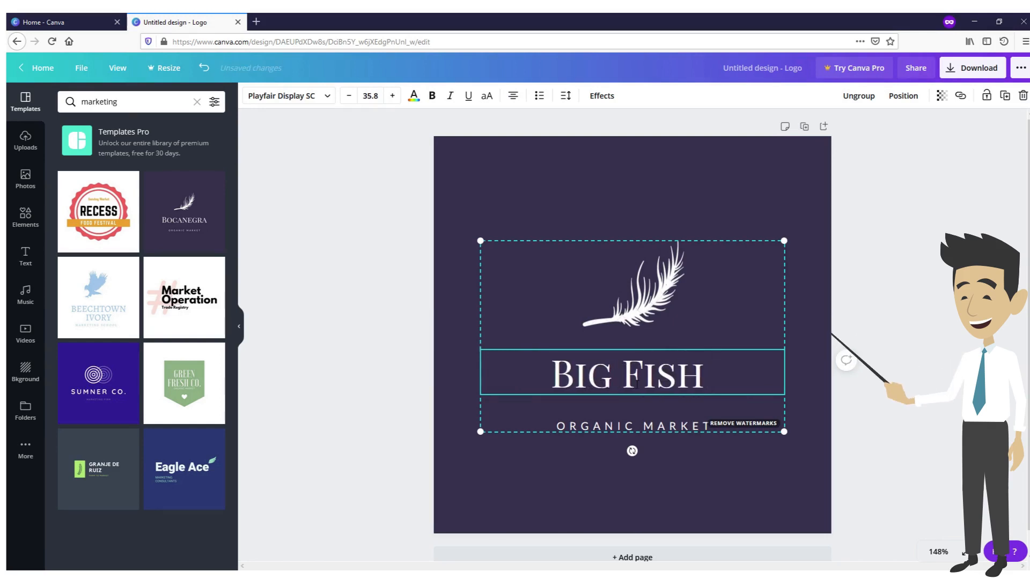
# Replace the "ORGANIC MARKET" tagline beneath the logo name with "SOCIAL MEDIA"
pyautogui.click(601, 426)
pyautogui.click(601, 426)
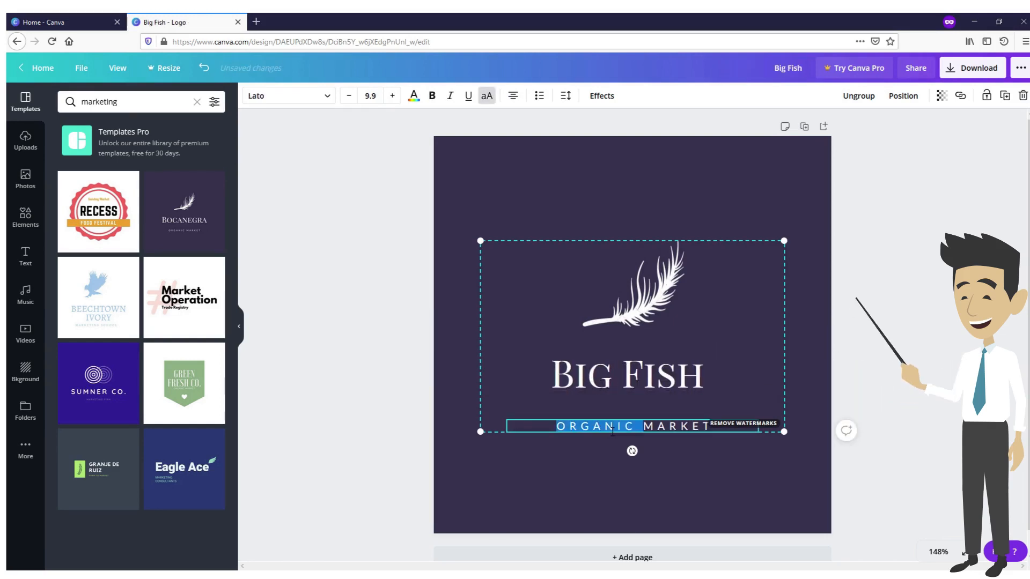
pyautogui.write('S')
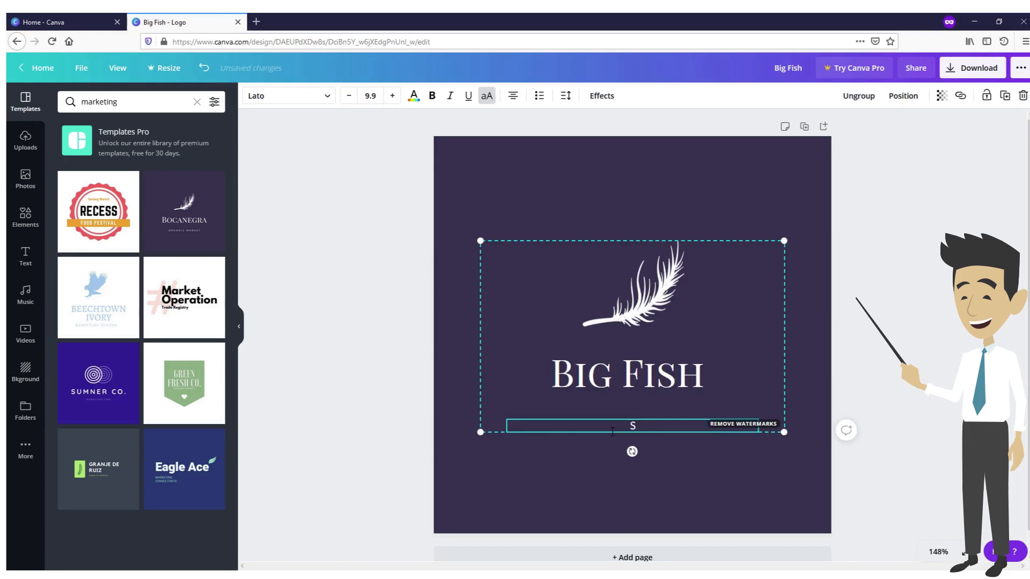
pyautogui.write('OCIAL; MEDIA')
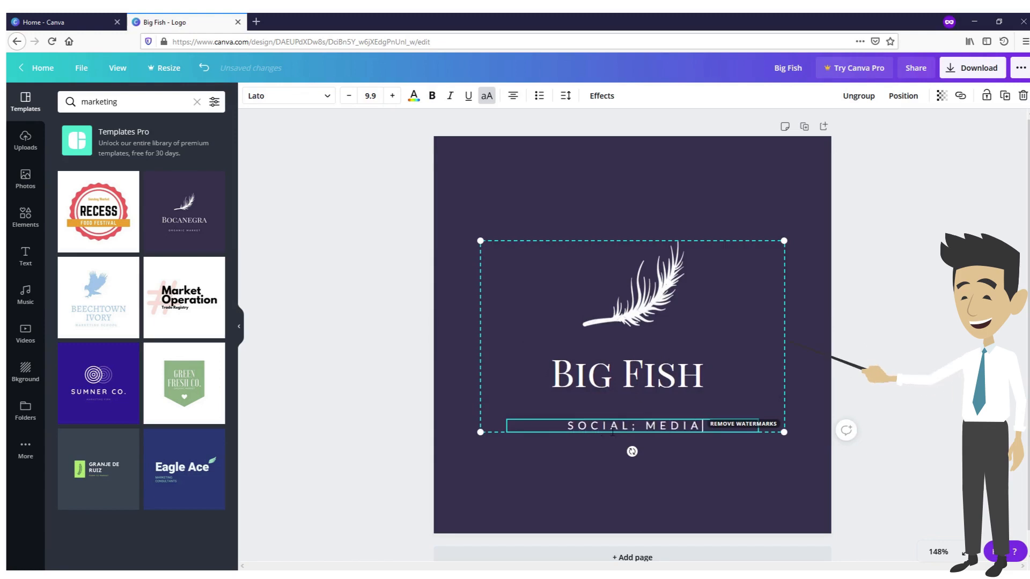
pyautogui.click(704, 498)
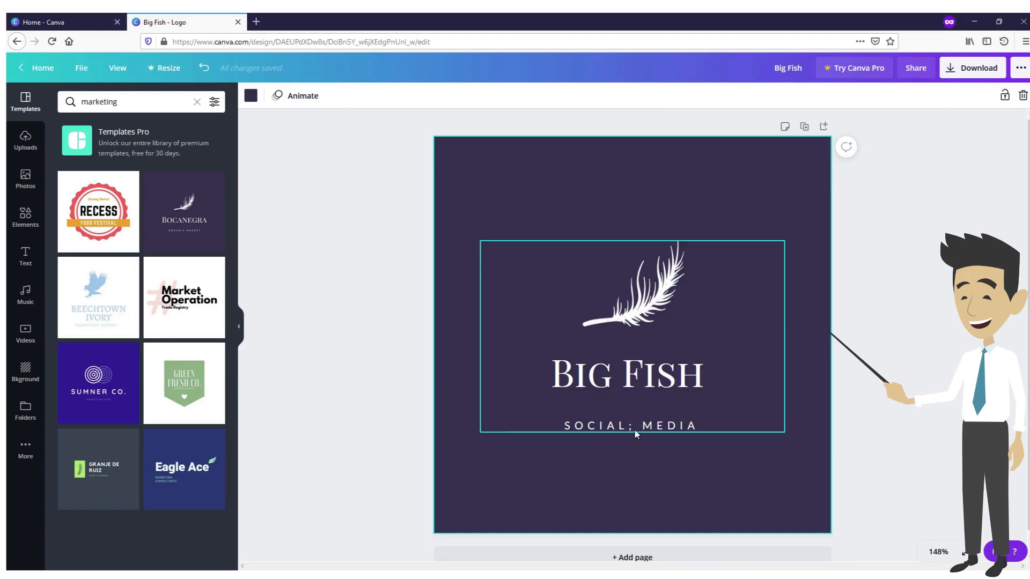
pyautogui.click(658, 427)
pyautogui.press('BackSpace')
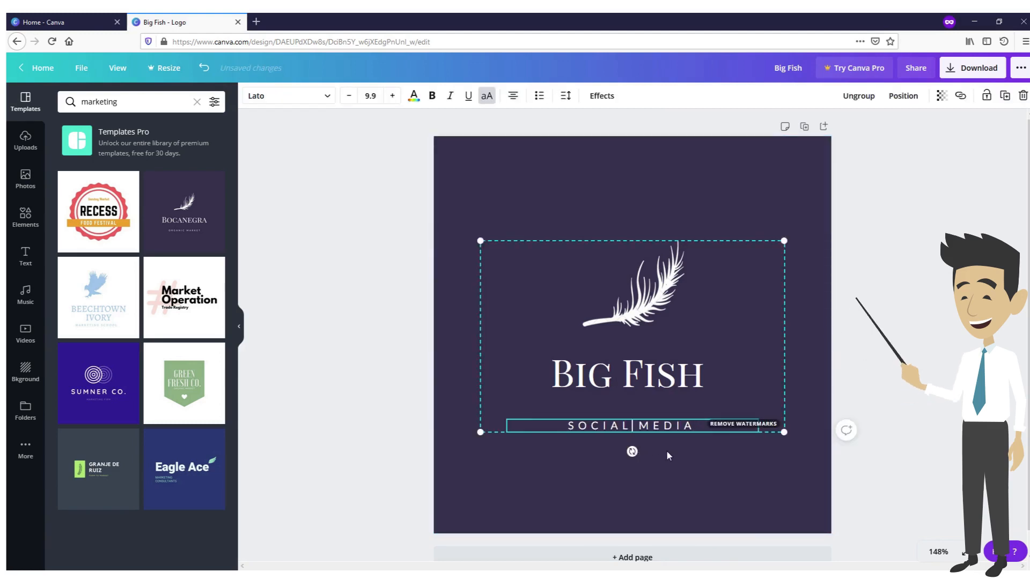
pyautogui.click(630, 308)
pyautogui.click(639, 194)
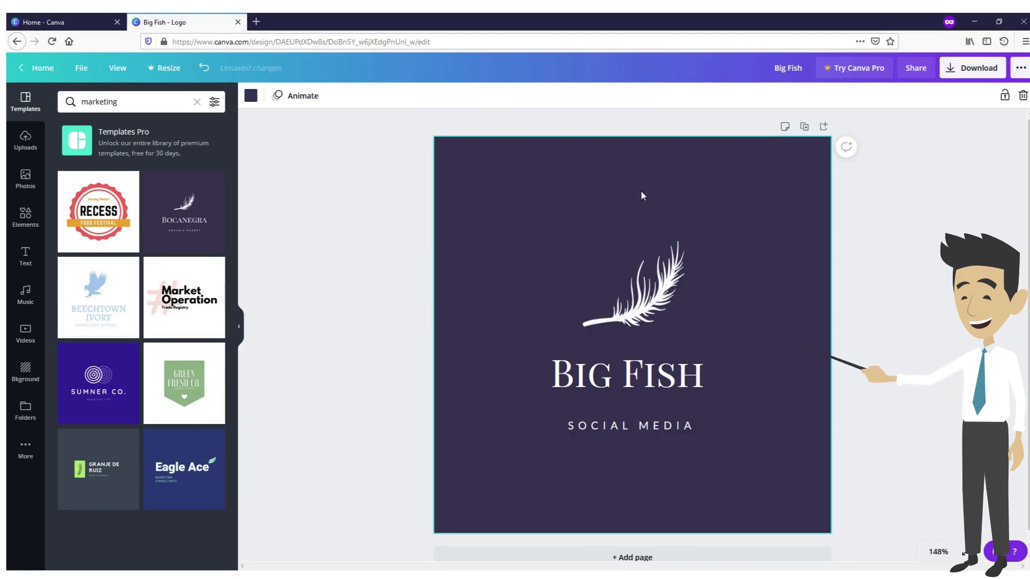
# Select the feather graphic and browse the photo and element collections for a replacement image
pyautogui.click(646, 314)
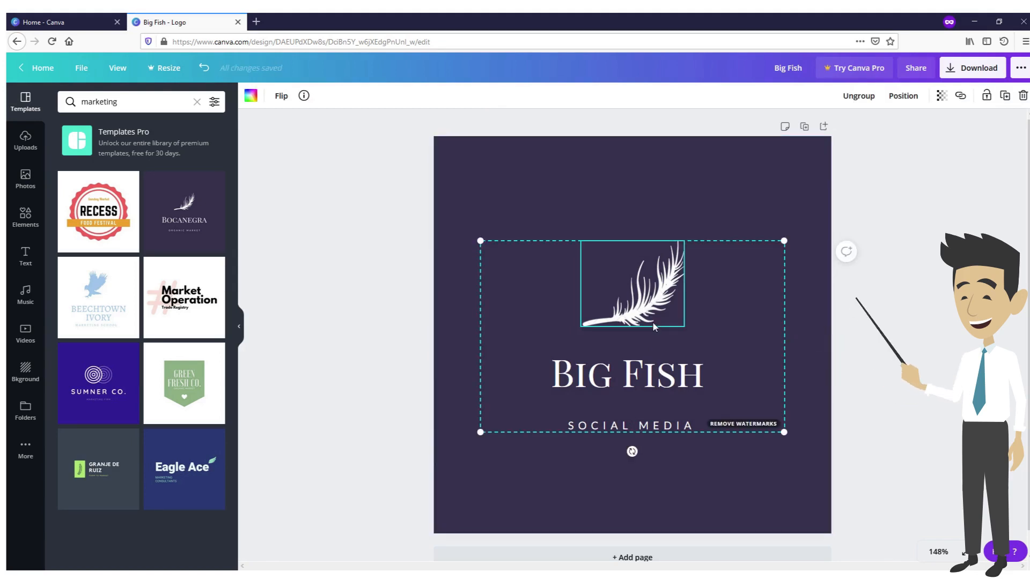
pyautogui.click(32, 188)
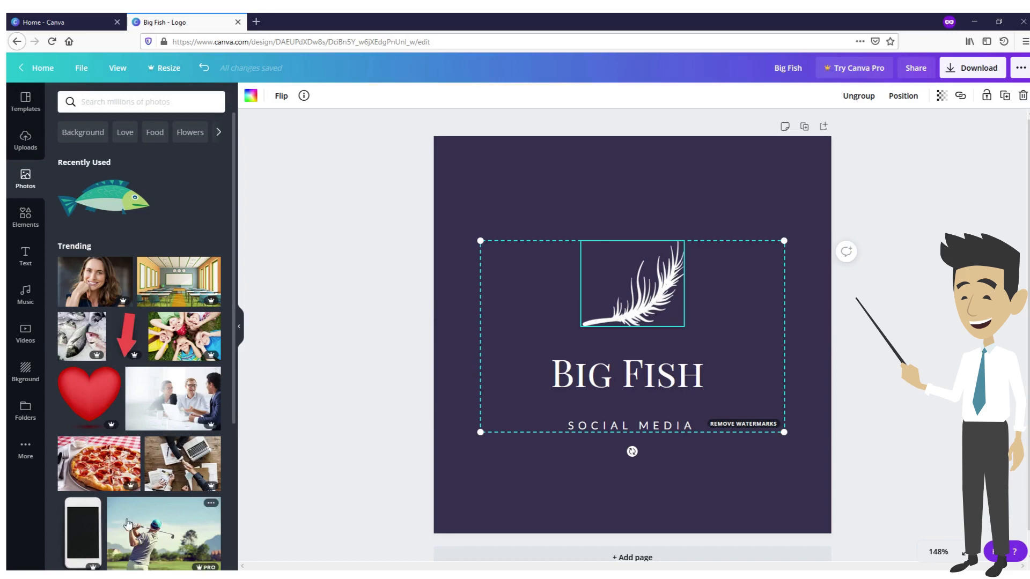
pyautogui.click(31, 228)
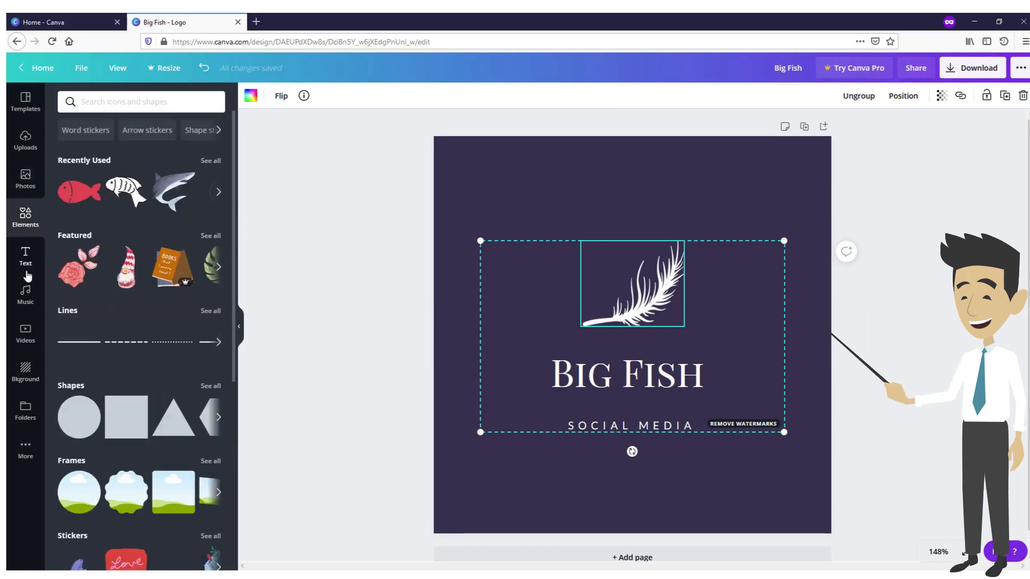
pyautogui.scroll(-15, 74, 303)
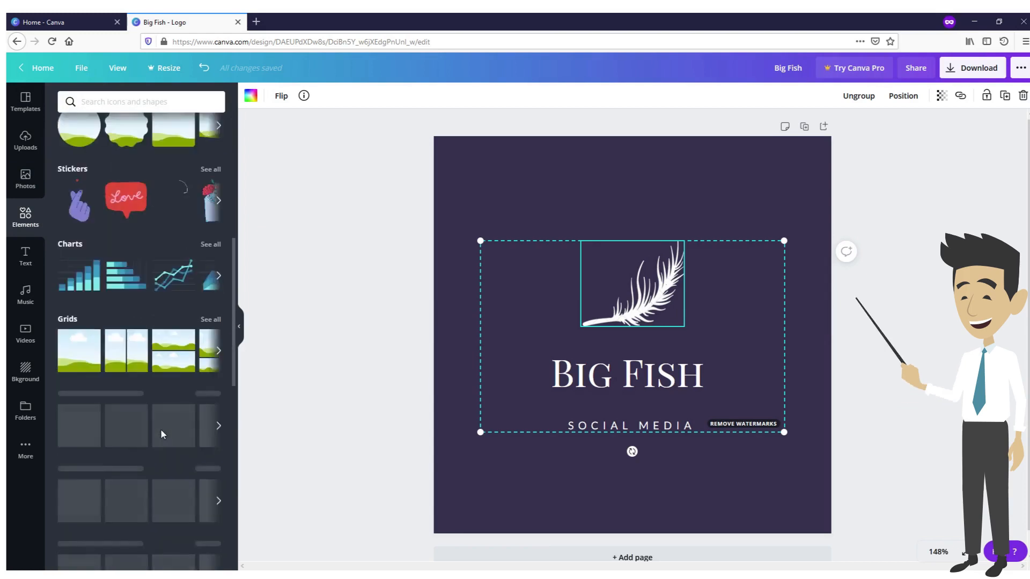
pyautogui.scroll(-15, 163, 434)
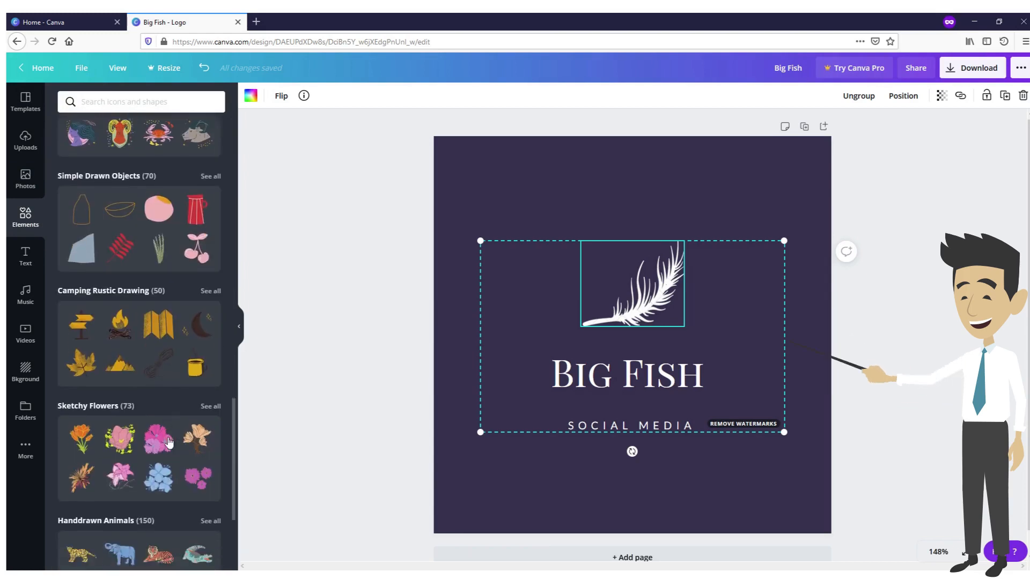
pyautogui.scroll(-8, 164, 437)
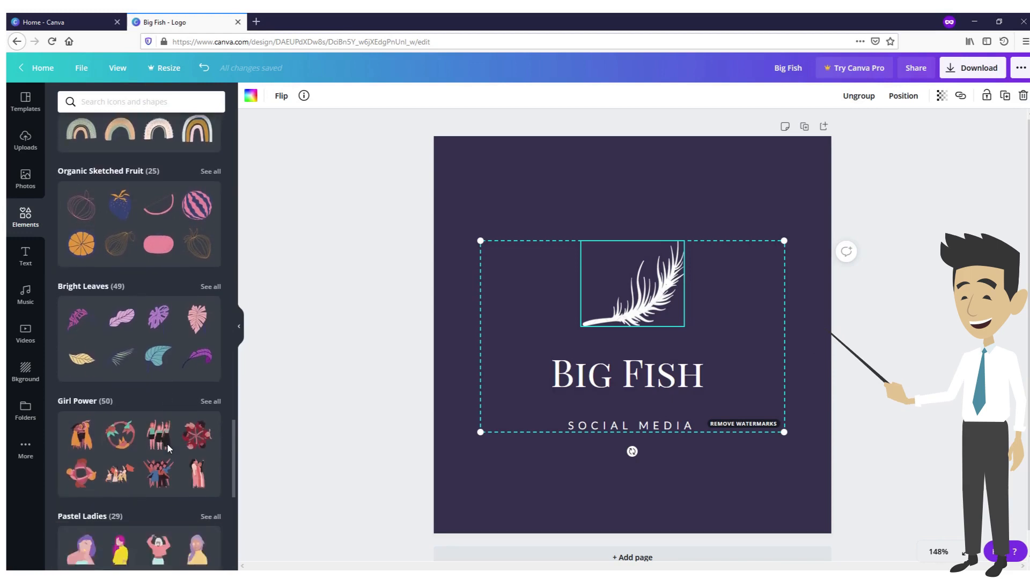
pyautogui.scroll(3, 173, 453)
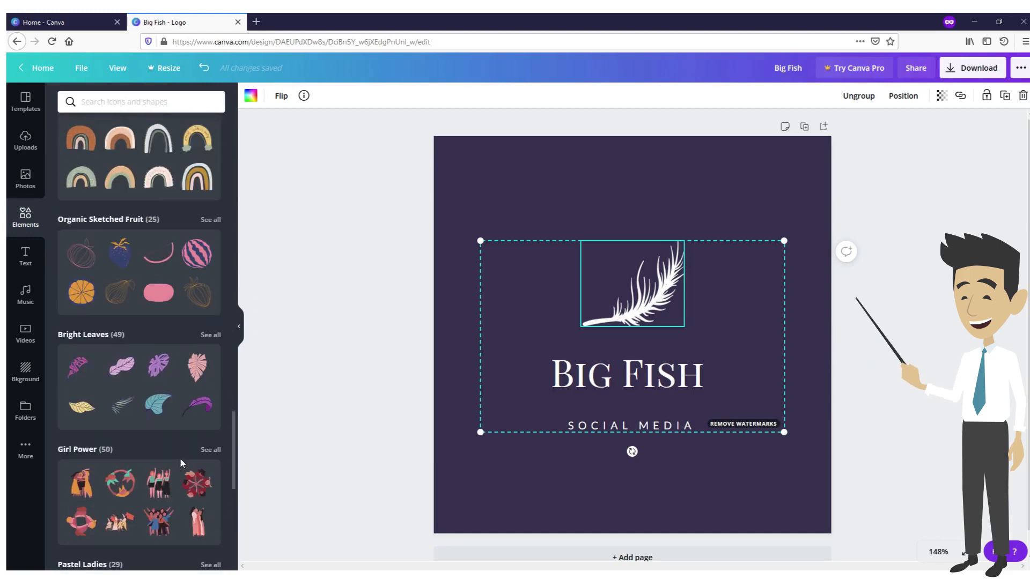
pyautogui.scroll(10, 163, 424)
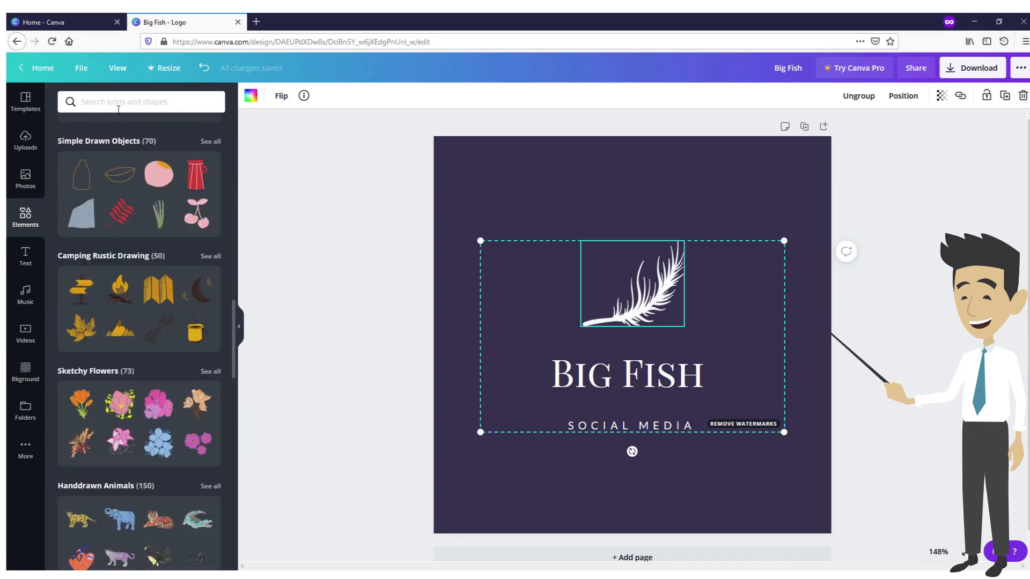
pyautogui.scroll(15, 159, 222)
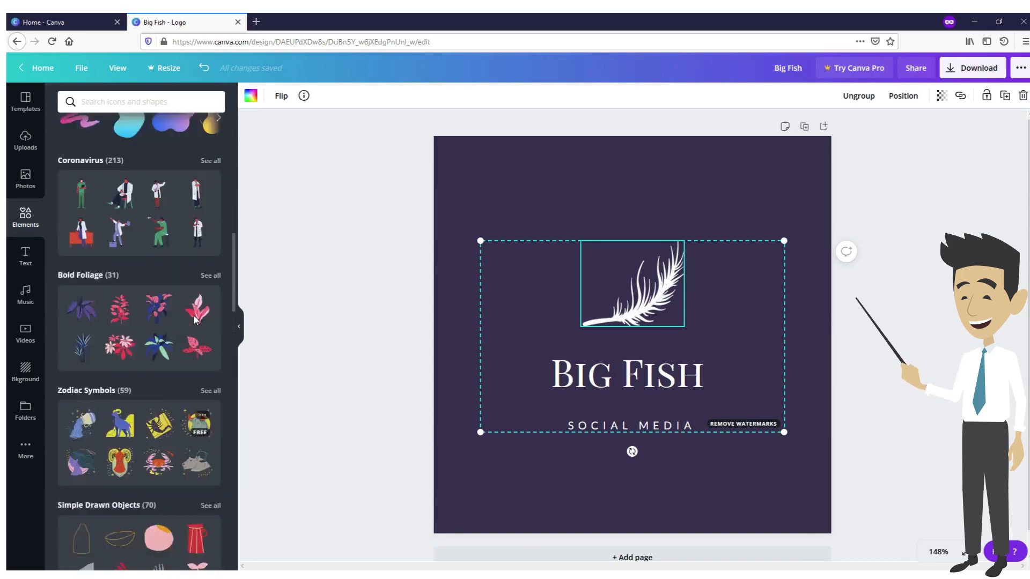
# Search the elements for "fish" and add the free red fish graphic to the page
pyautogui.click(106, 102)
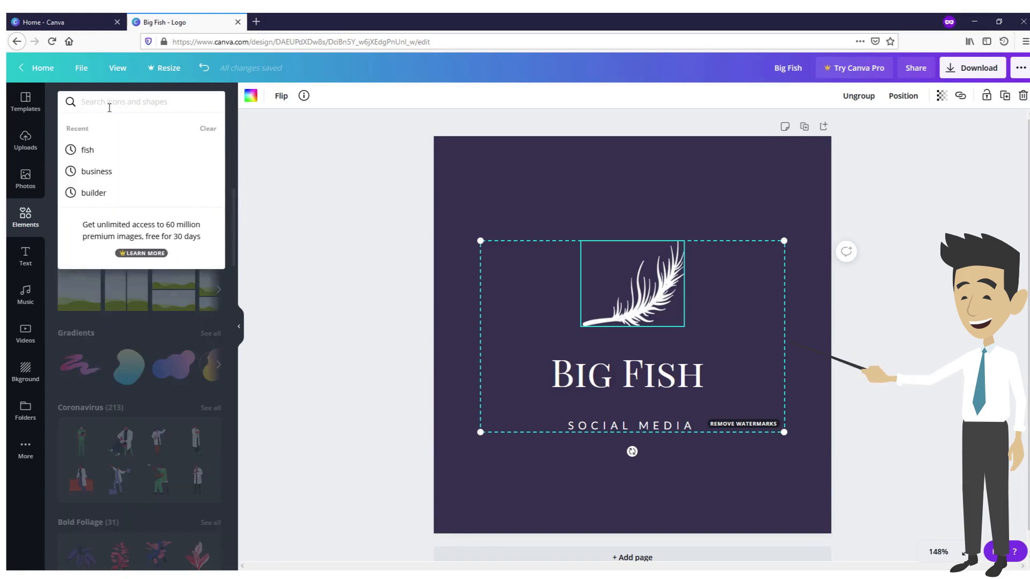
pyautogui.write('fi')
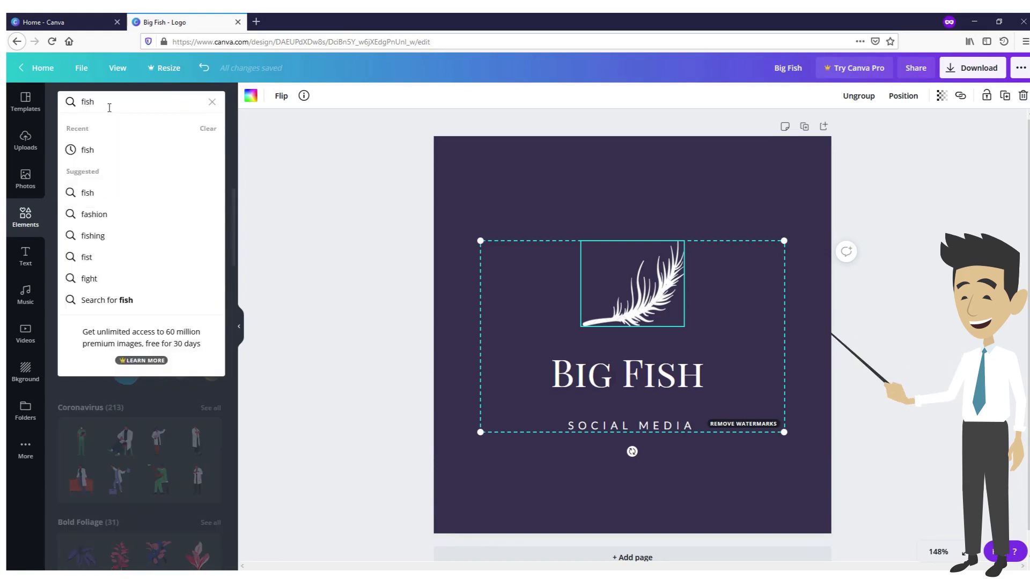
pyautogui.write('sh')
pyautogui.press('Return')
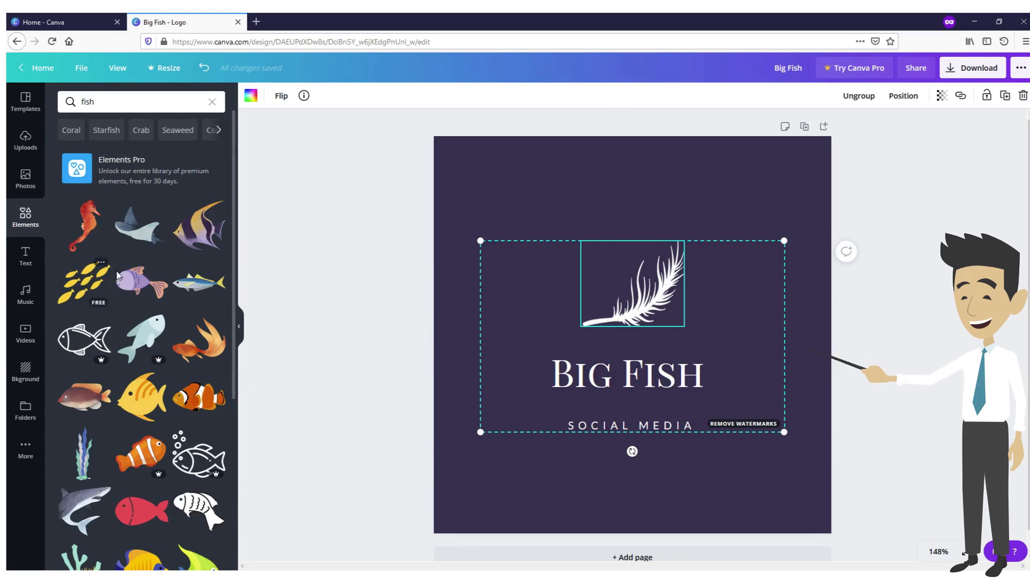
pyautogui.scroll(-1, 95, 245)
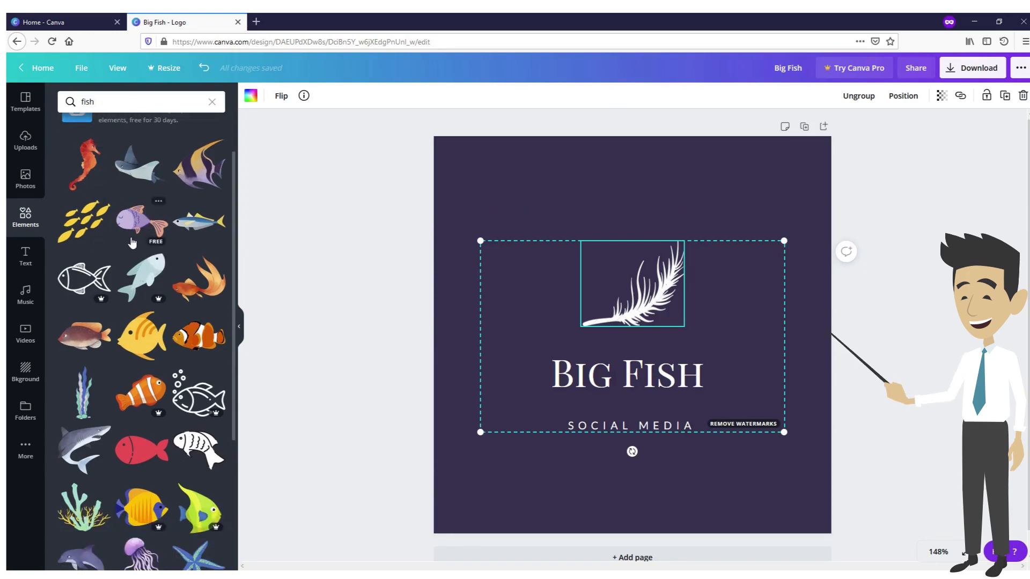
pyautogui.scroll(-2, 139, 234)
pyautogui.scroll(-2, 152, 235)
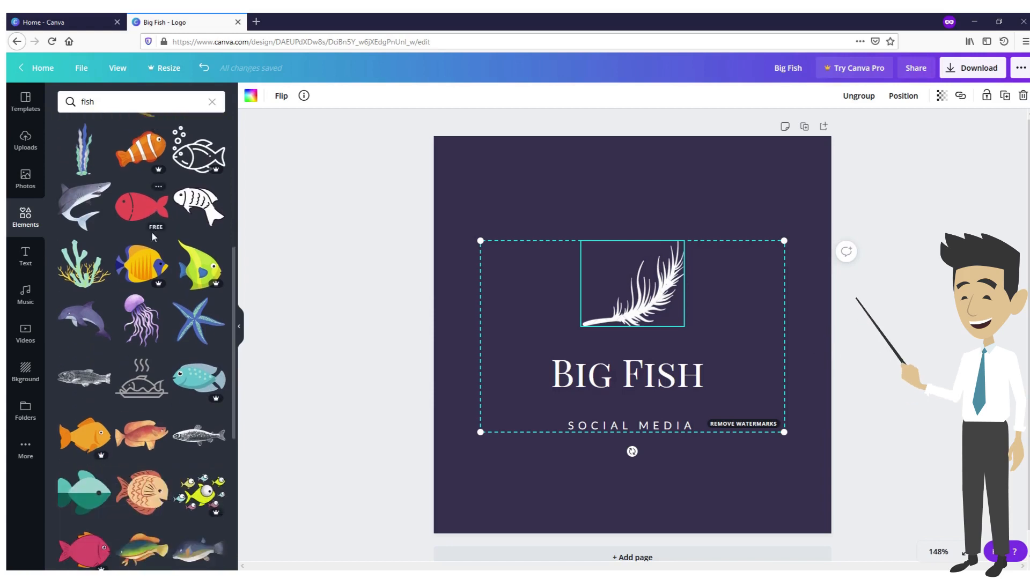
pyautogui.scroll(1, 152, 248)
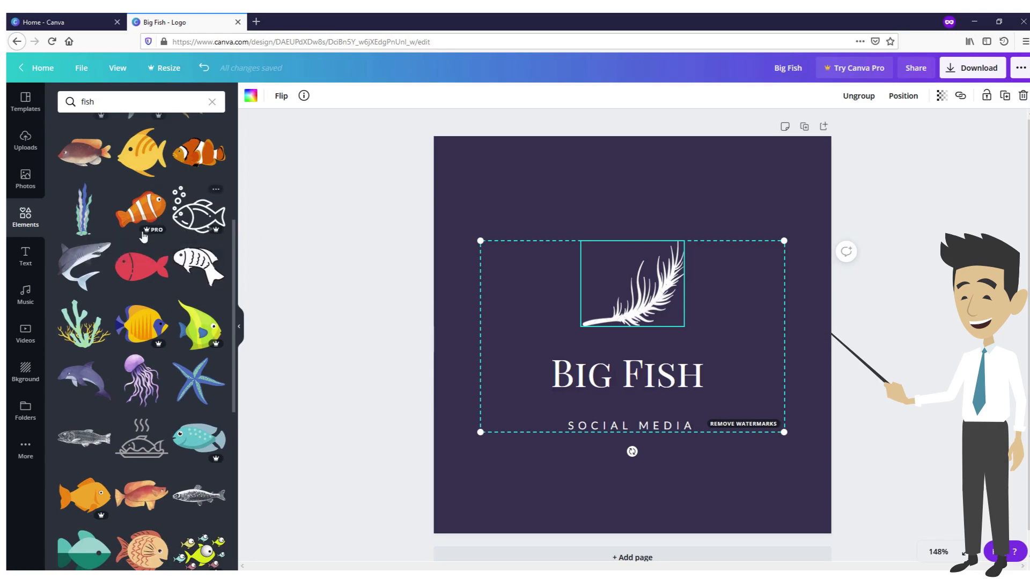
pyautogui.click(147, 274)
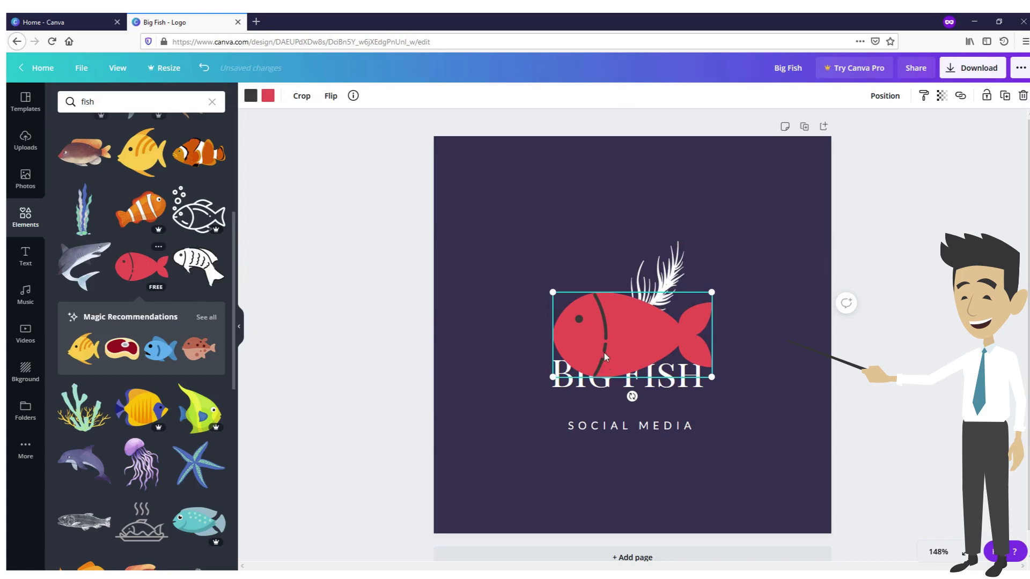
# Delete the feather graphic and place the red fish centred above the "Big Fish" name
pyautogui.moveTo(605, 357); pyautogui.dragTo(536, 232)
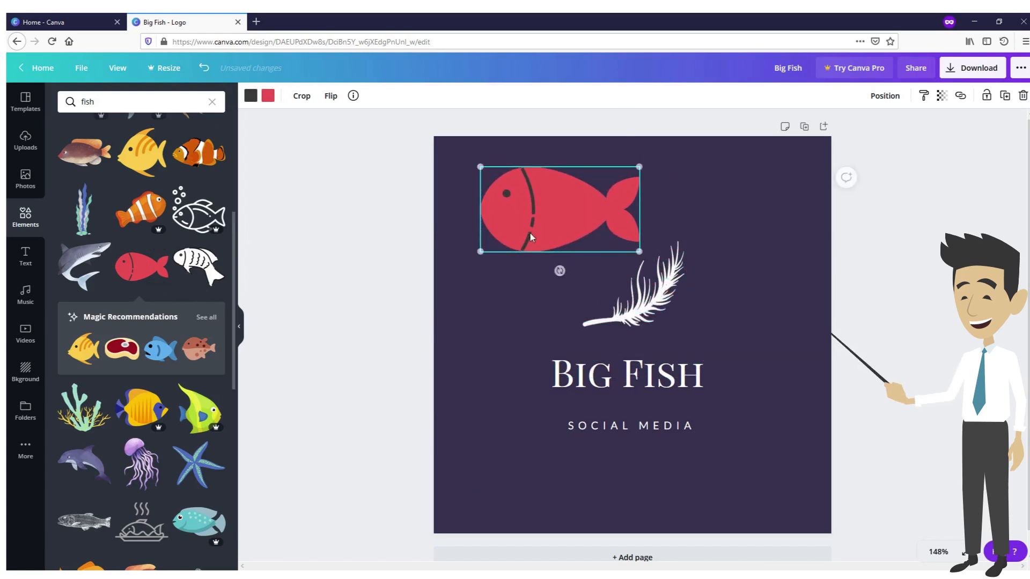
pyautogui.click(640, 310)
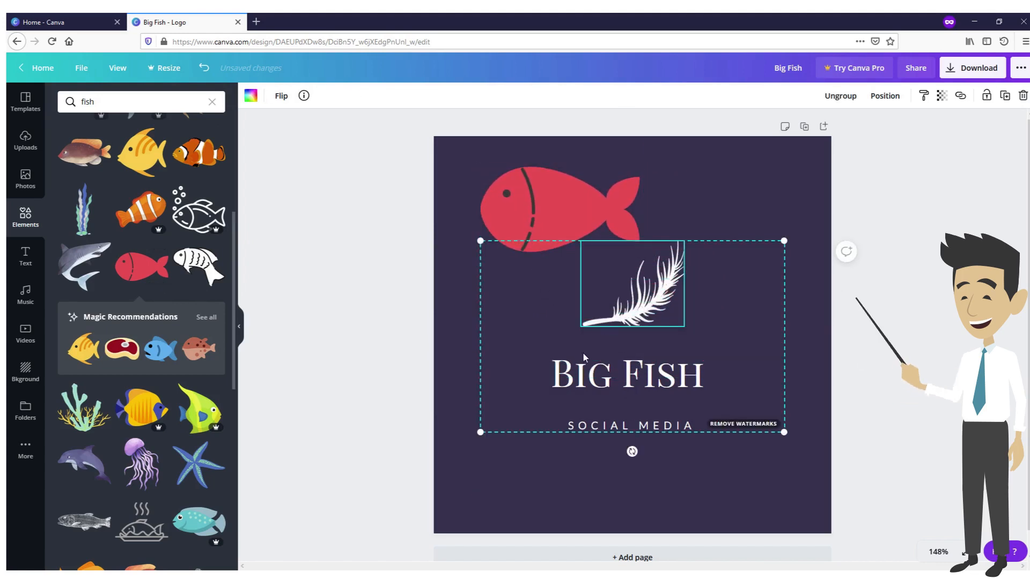
pyautogui.press('Delete')
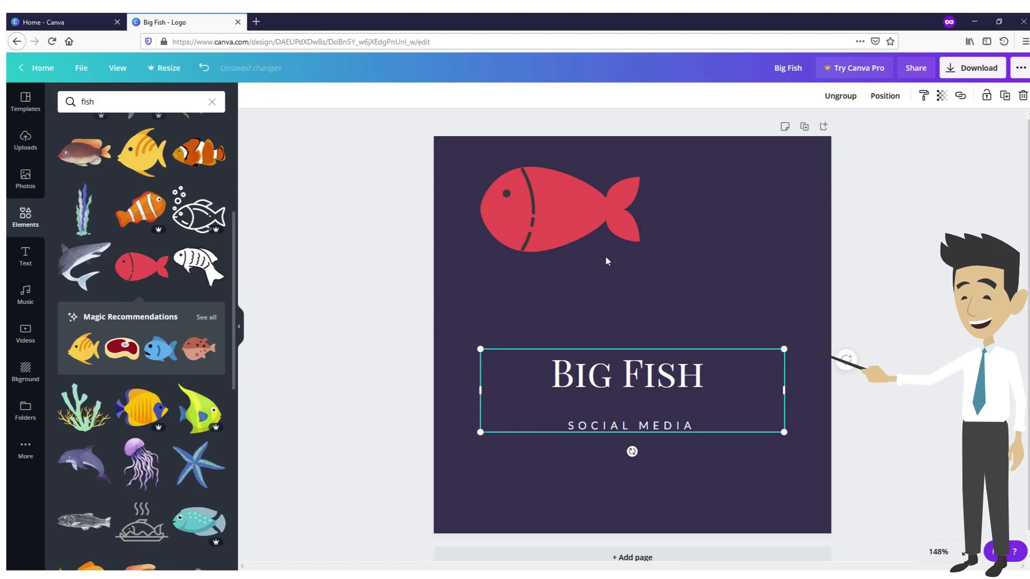
pyautogui.moveTo(558, 235); pyautogui.dragTo(628, 296)
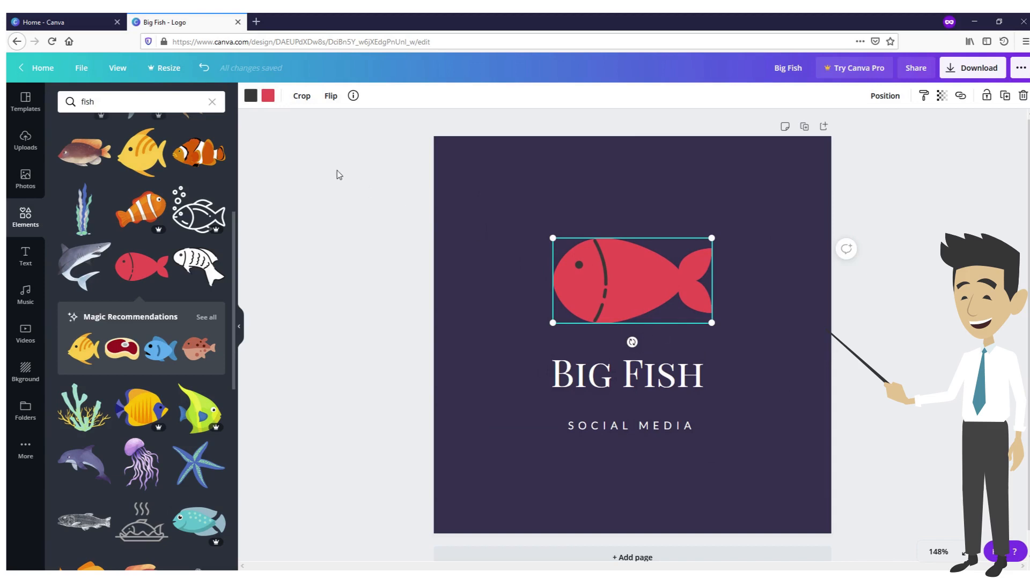
# Recolour the fish's red body to white (#ffffff)
pyautogui.click(268, 97)
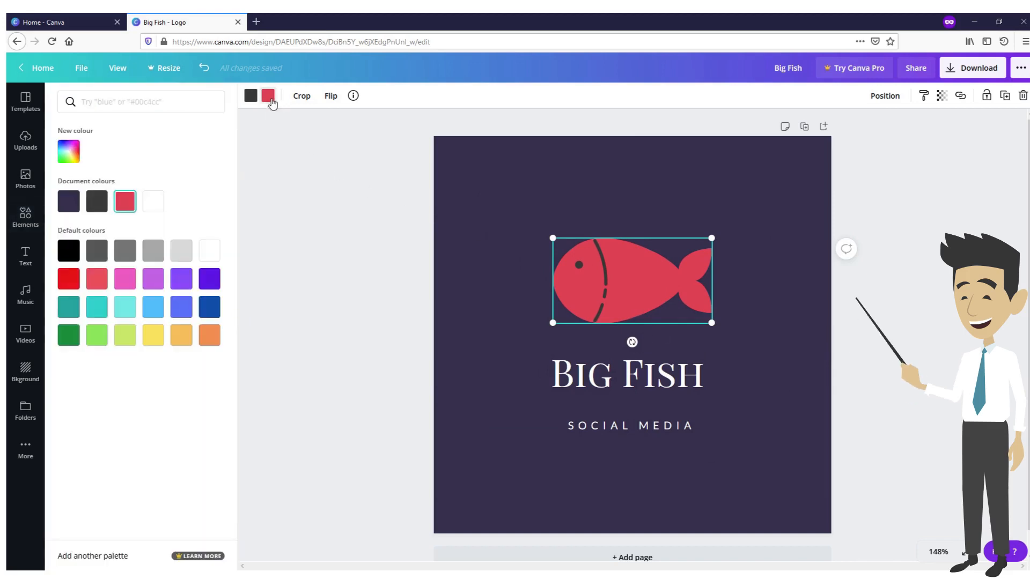
pyautogui.click(155, 203)
pyautogui.click(707, 484)
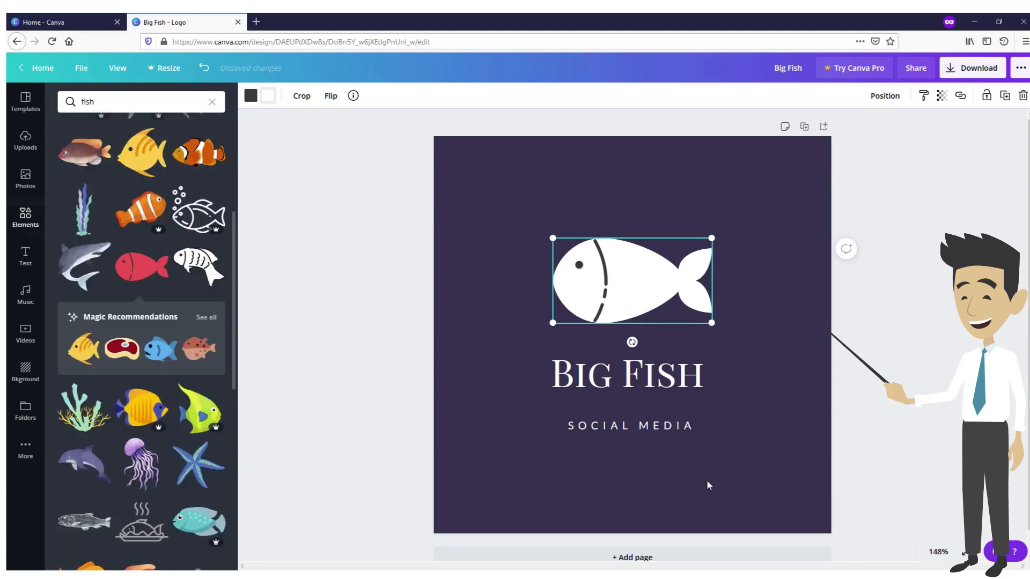
pyautogui.click(519, 467)
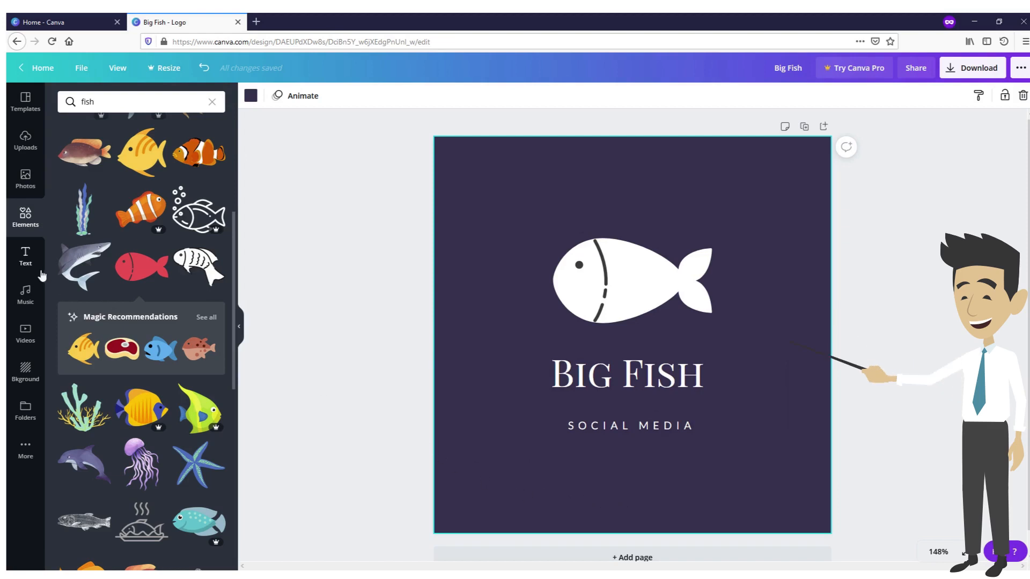
# Browse the font combinations and add the "welcome little one!" combination to the page
pyautogui.click(25, 257)
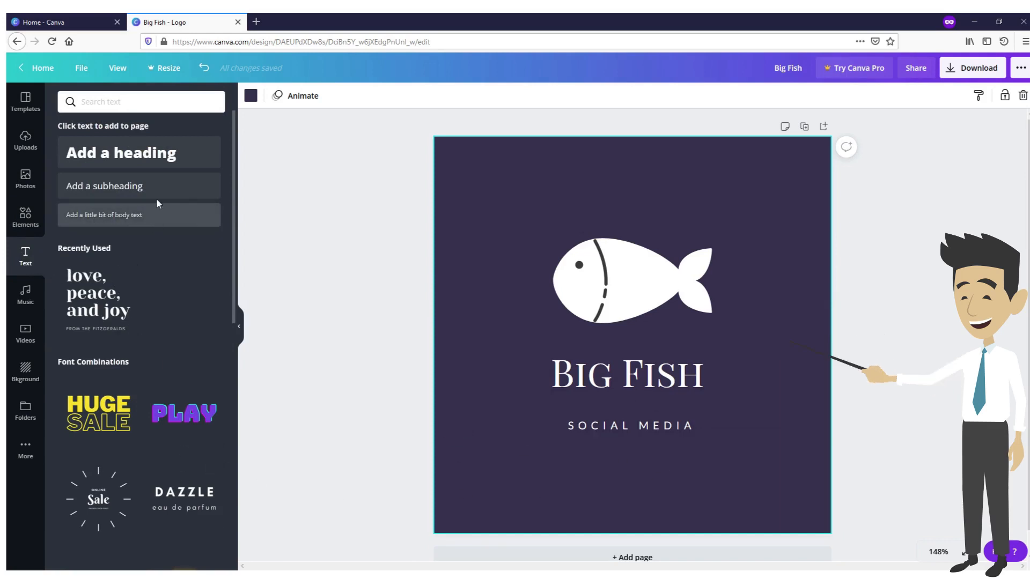
pyautogui.scroll(-7, 130, 233)
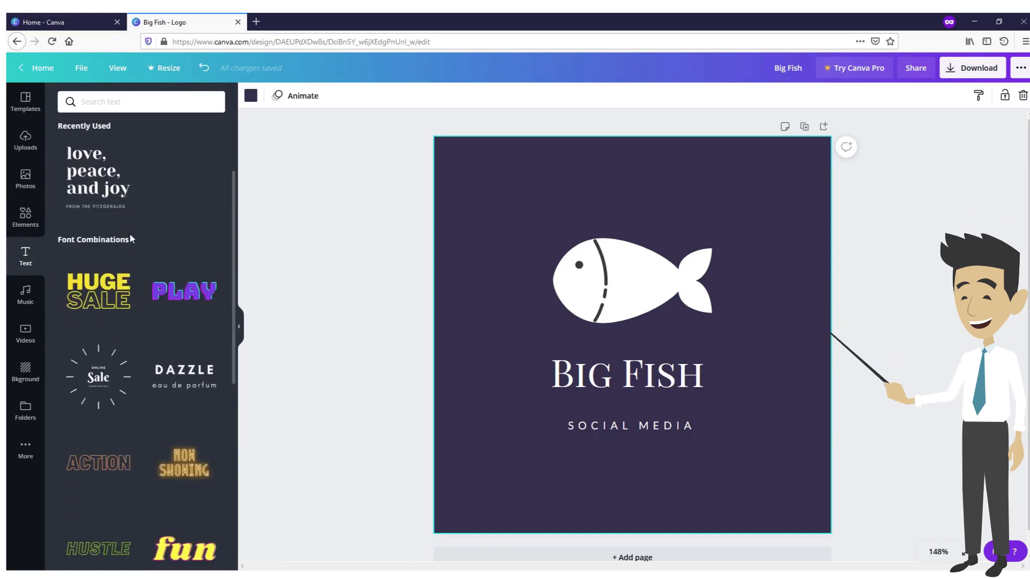
pyautogui.scroll(-6, 159, 260)
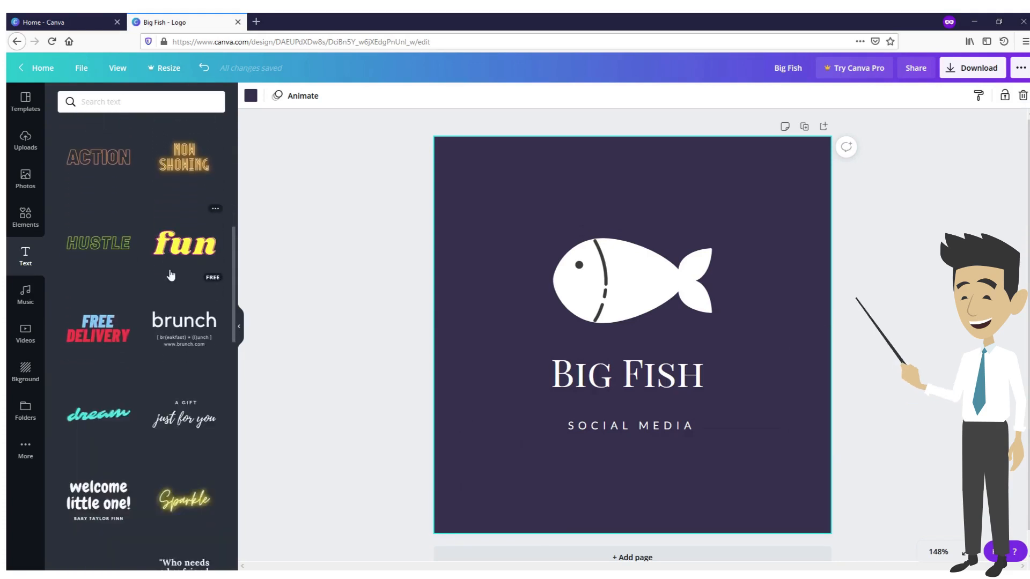
pyautogui.scroll(-6, 172, 278)
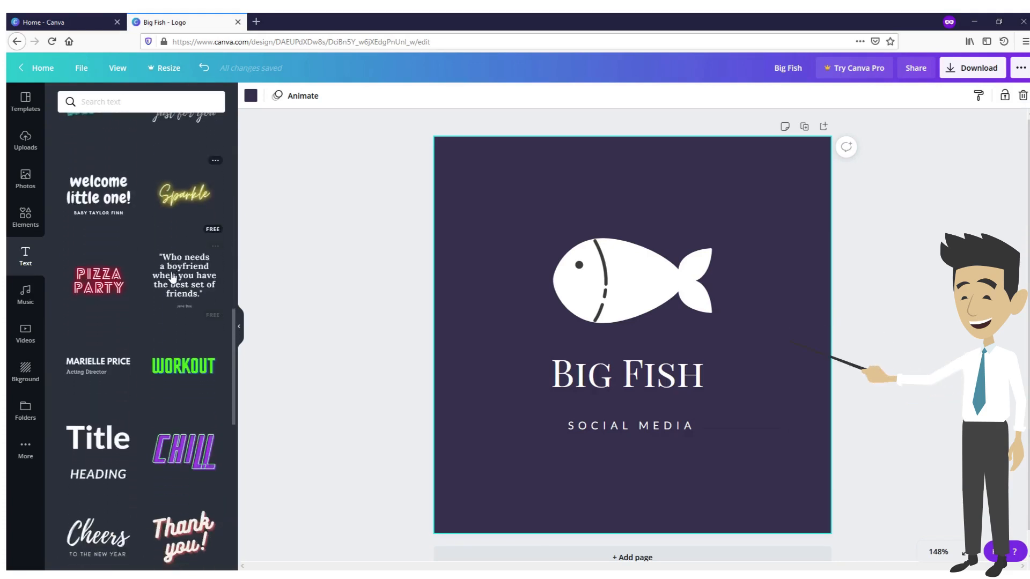
pyautogui.scroll(-8, 178, 284)
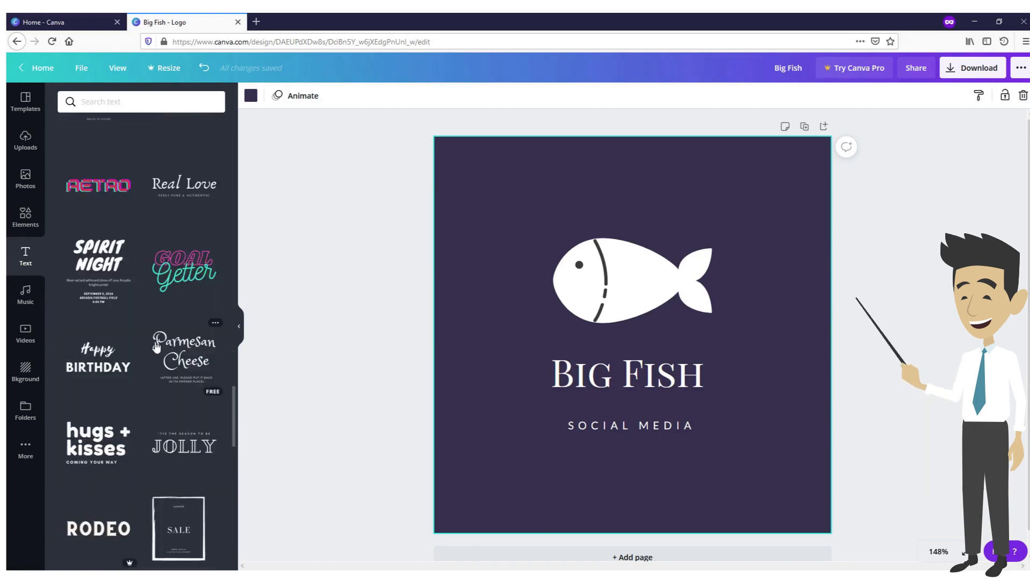
pyautogui.scroll(8, 155, 439)
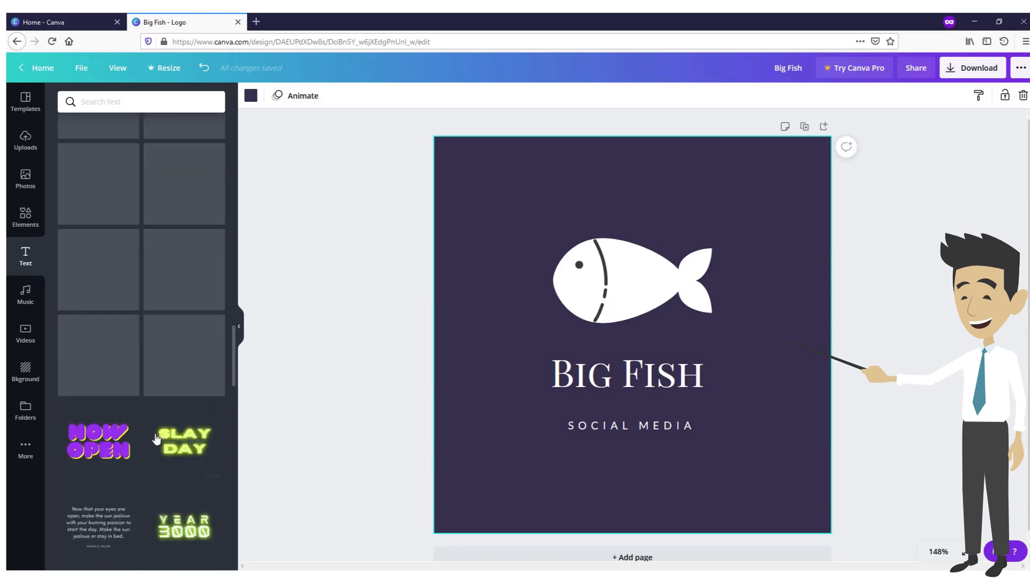
pyautogui.scroll(10, 154, 435)
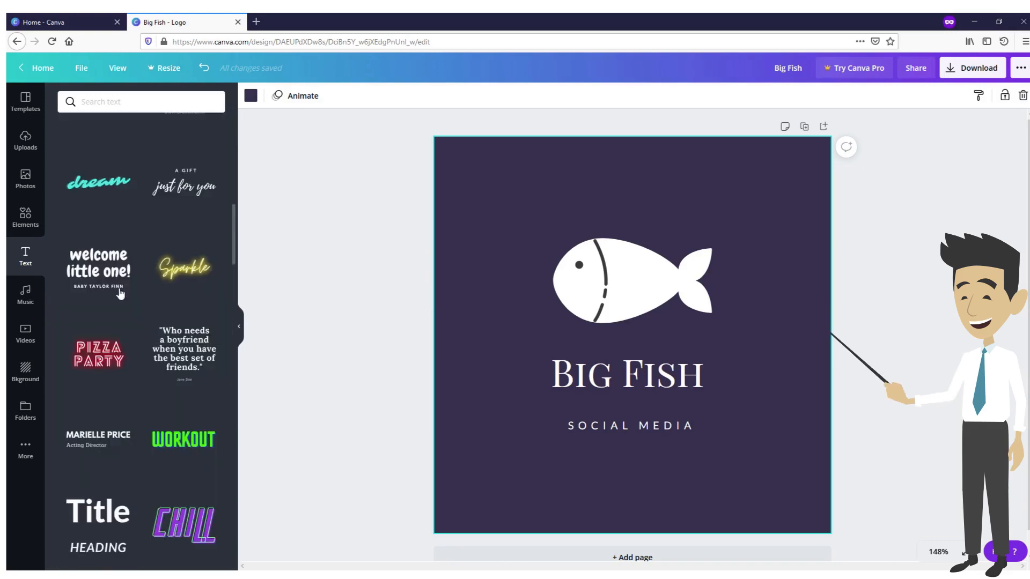
pyautogui.moveTo(107, 274); pyautogui.dragTo(533, 357)
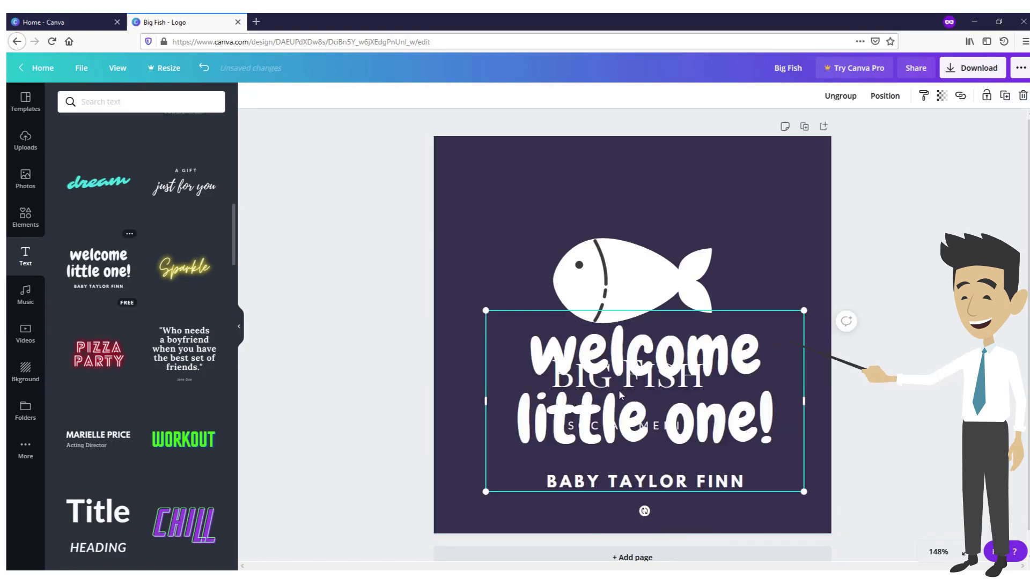
# Move the original "Big Fish" and "SOCIAL MEDIA" text above the fish and place the new font combination beneath it
pyautogui.moveTo(633, 373); pyautogui.dragTo(805, 404)
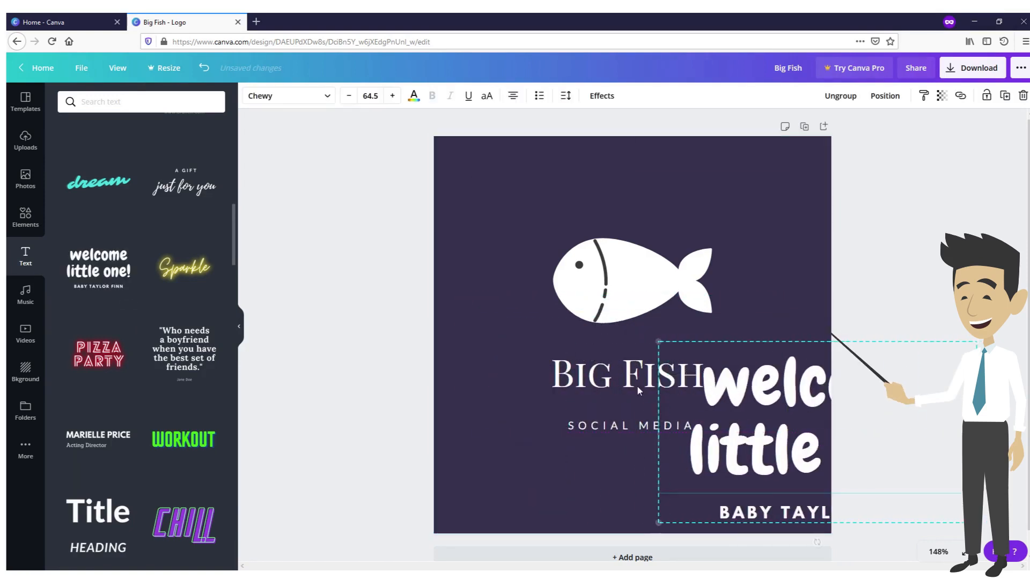
pyautogui.click(610, 382)
pyautogui.moveTo(610, 382); pyautogui.dragTo(592, 159)
pyautogui.click(754, 441)
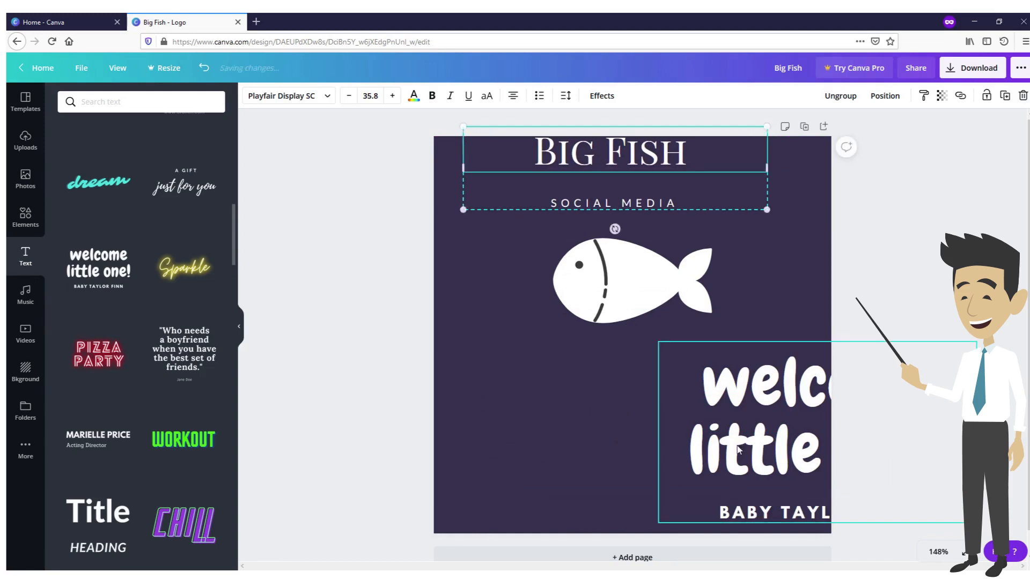
pyautogui.moveTo(754, 441); pyautogui.dragTo(552, 423)
# Replace the "welcome little one!" text with "Big Fish Social Media"
pyautogui.tripleClick(591, 394)
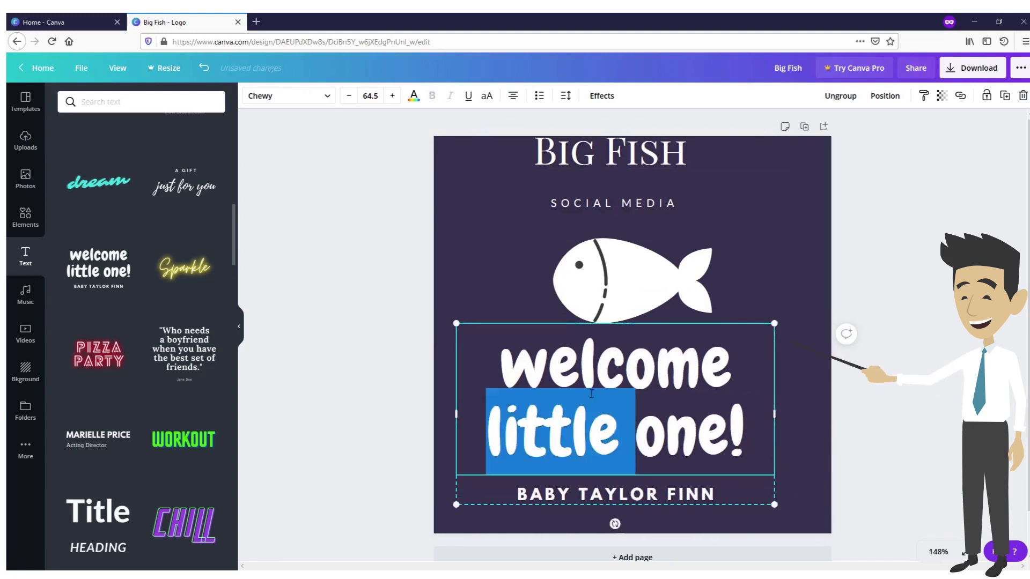
pyautogui.doubleClick(592, 382)
pyautogui.click(671, 434)
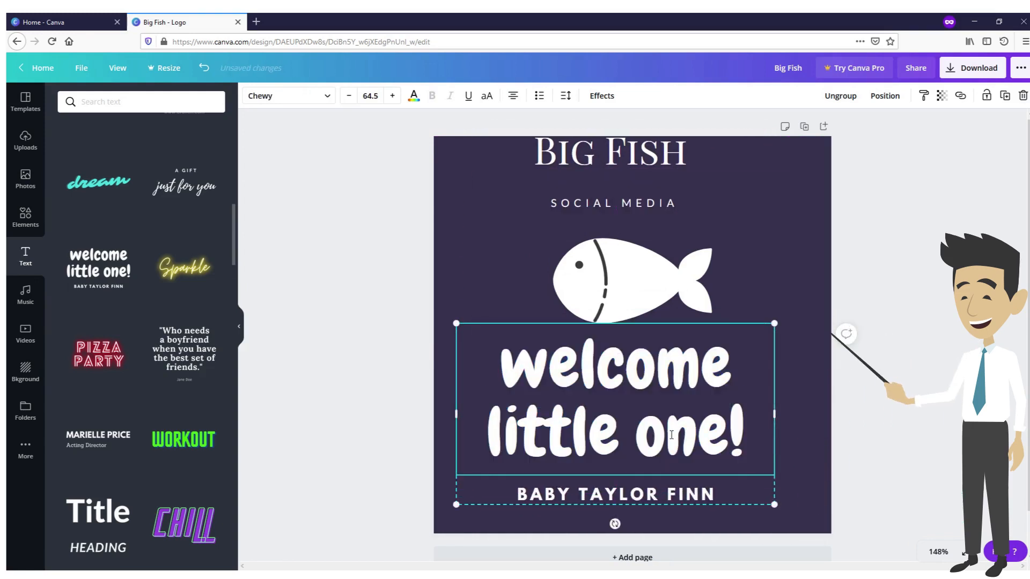
pyautogui.moveTo(750, 444); pyautogui.dragTo(504, 384)
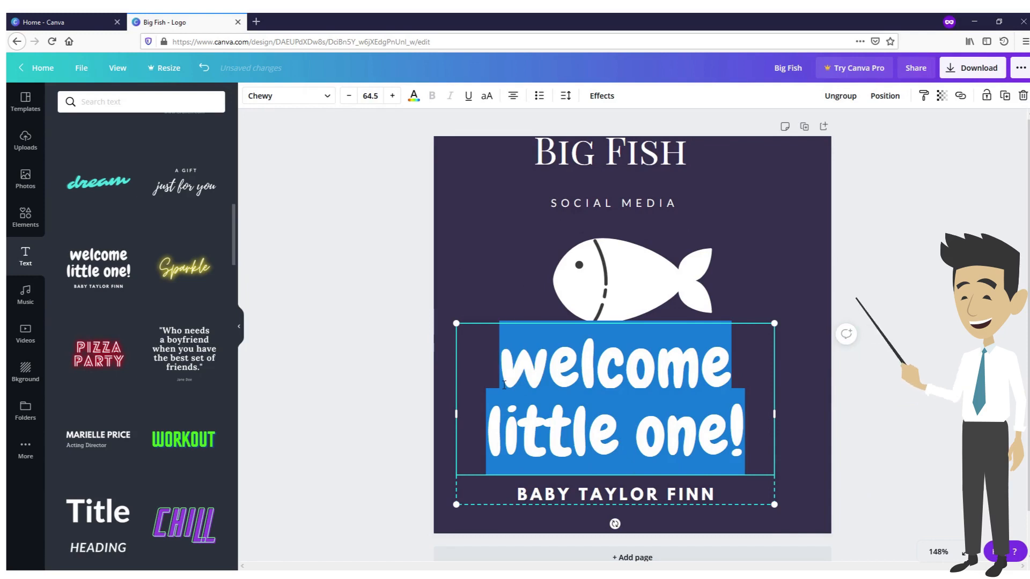
pyautogui.write('Big ')
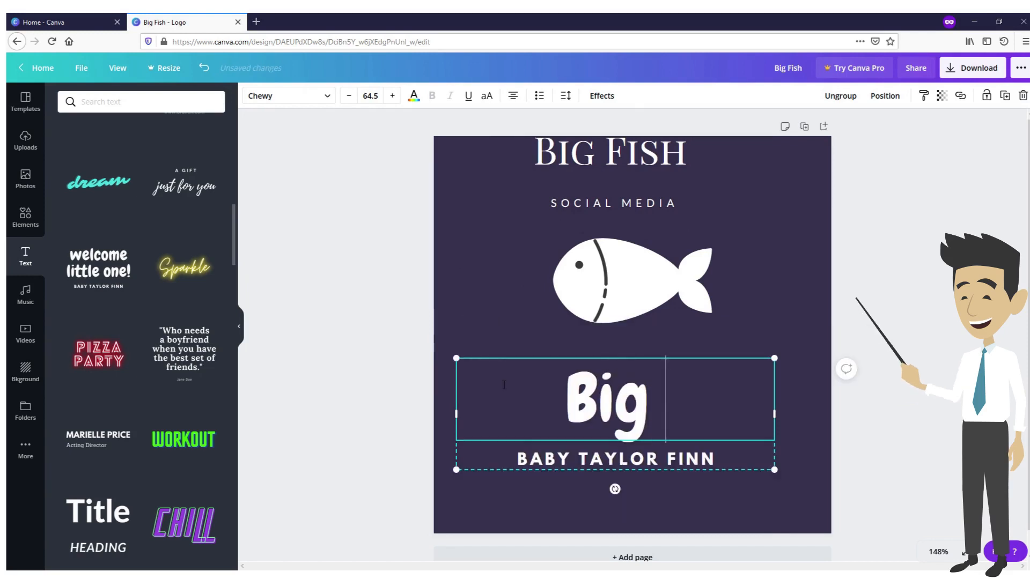
pyautogui.write('Fish S')
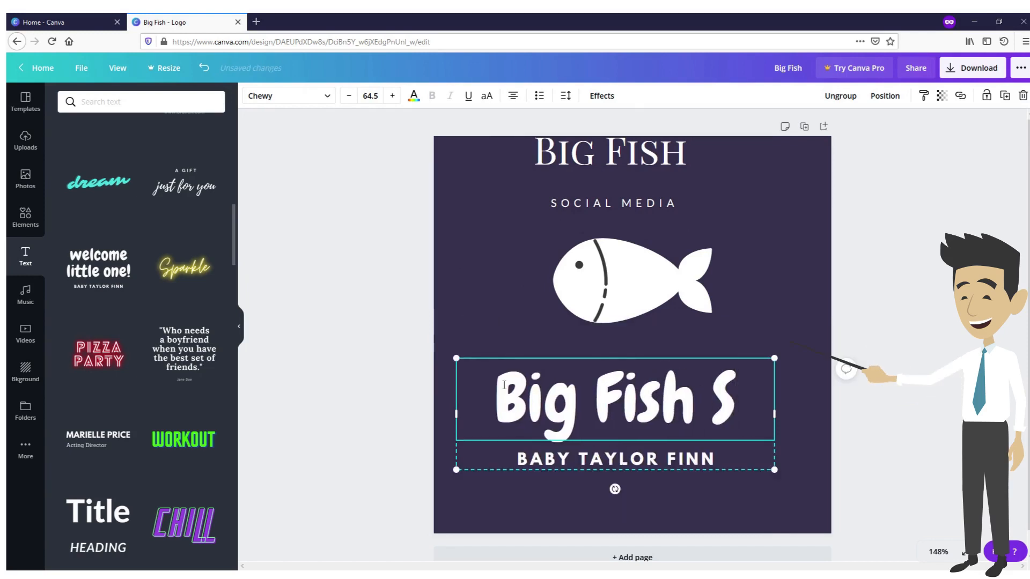
pyautogui.write('ocial Media')
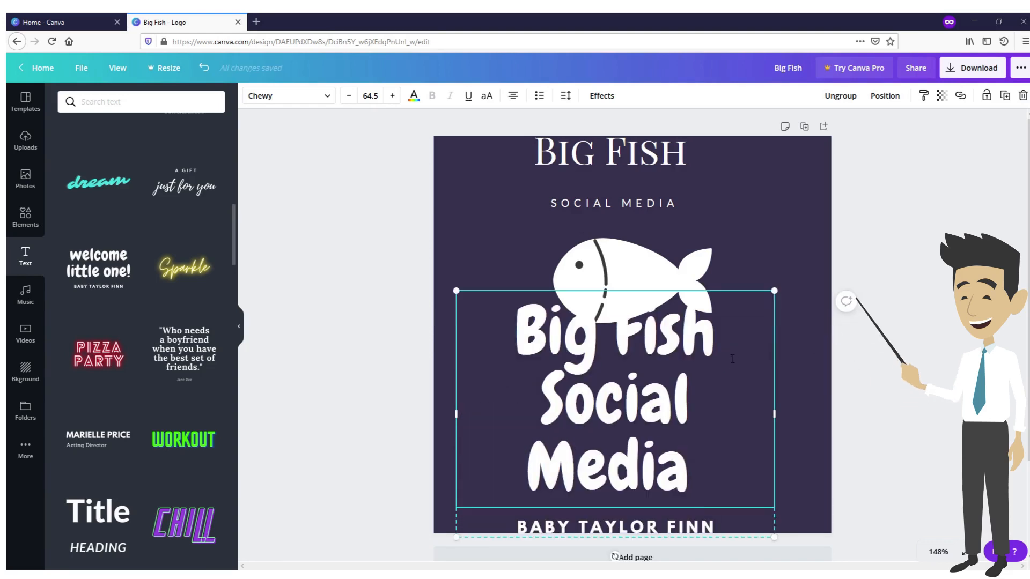
# Clear the sample name line beneath the large text in the added font combination
pyautogui.scroll(-2, 732, 358)
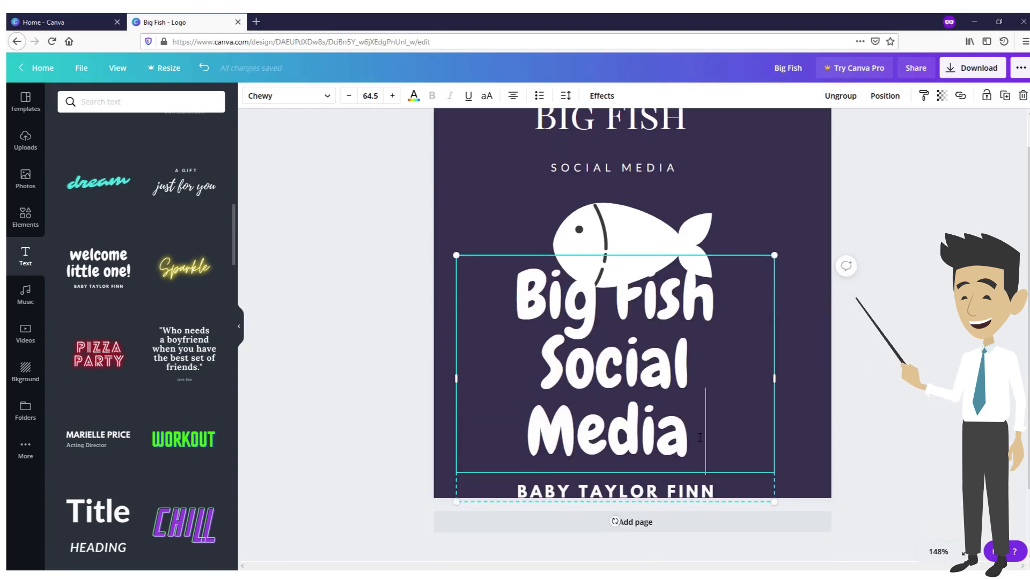
pyautogui.scroll(1, 671, 483)
pyautogui.click(668, 501)
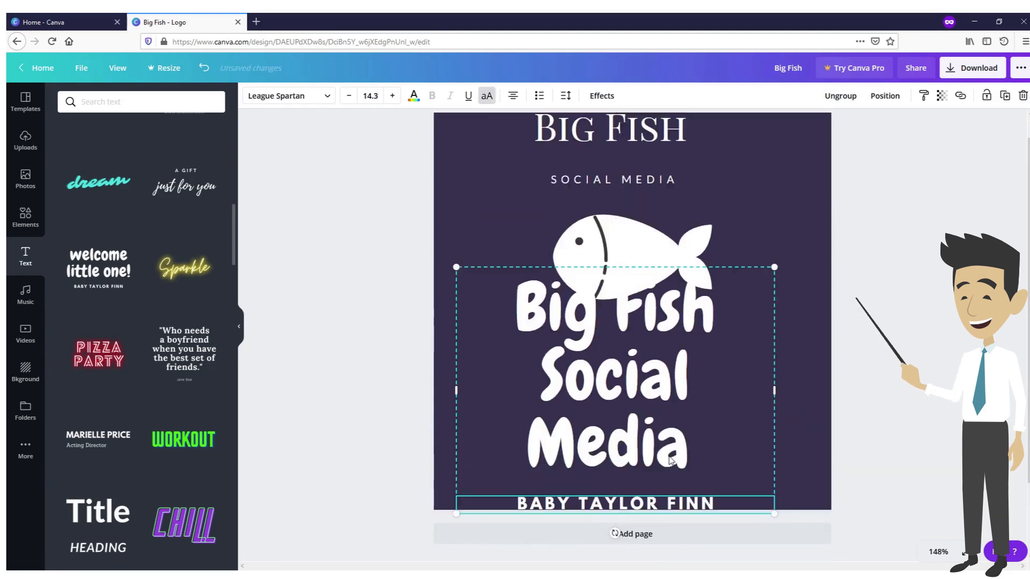
pyautogui.click(671, 507)
pyautogui.press('BackSpace')
# Scale the "Big Fish Social Media" text down to font size 48.7 and centre it beneath the fish
pyautogui.click(677, 404)
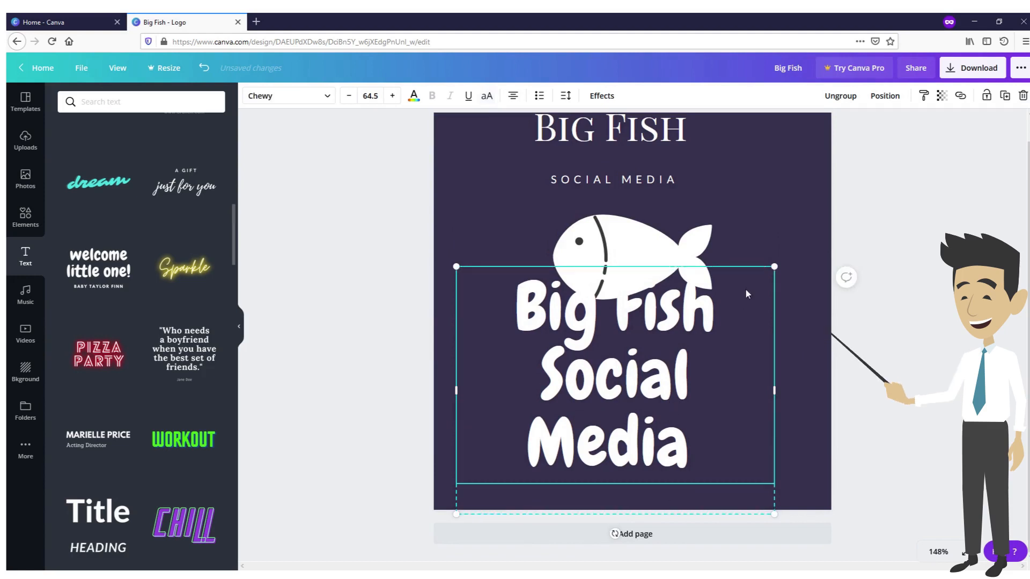
pyautogui.moveTo(774, 267); pyautogui.dragTo(696, 329)
pyautogui.moveTo(598, 388); pyautogui.dragTo(654, 373)
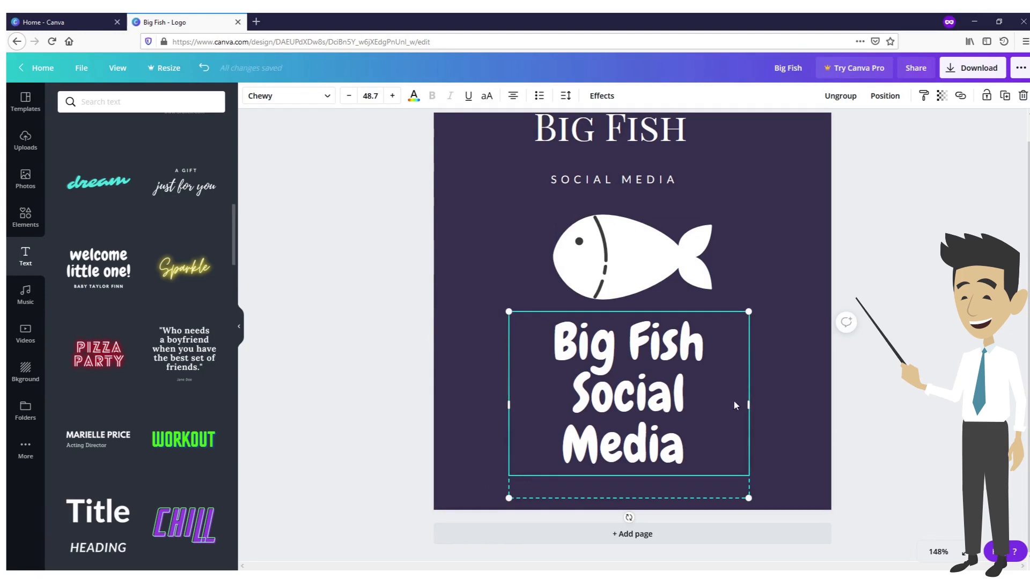
# Reduce the "Big Fish Social Media" text beneath the fish to font size 44.7
pyautogui.doubleClick(645, 453)
pyautogui.click(652, 453)
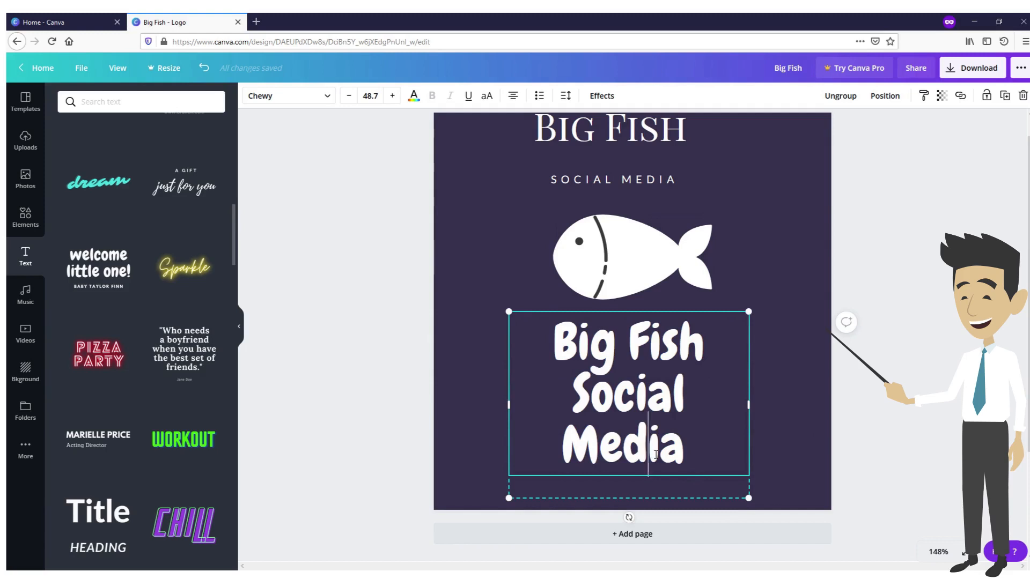
pyautogui.doubleClick(656, 455)
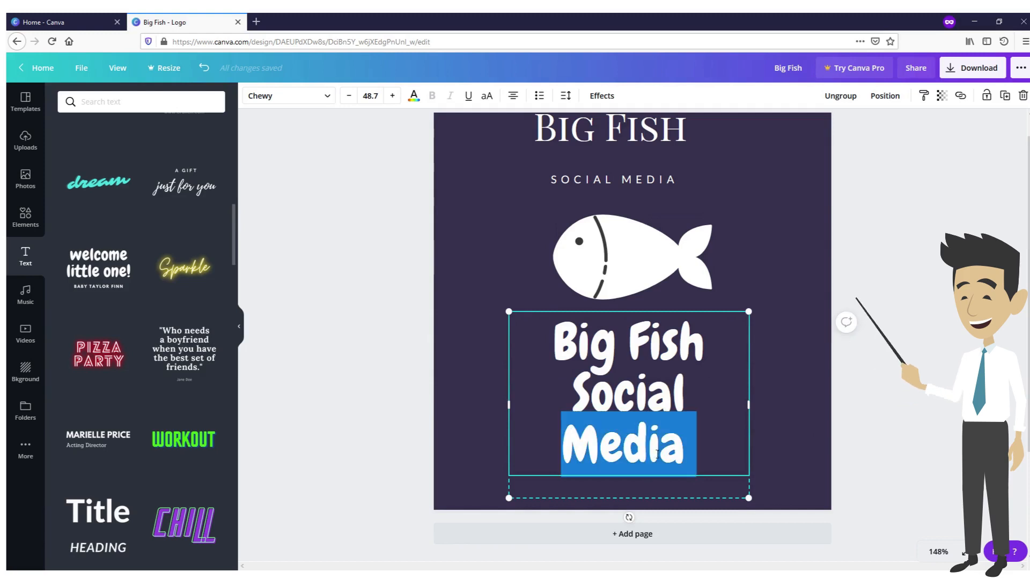
pyautogui.click(350, 97)
pyautogui.click(349, 98)
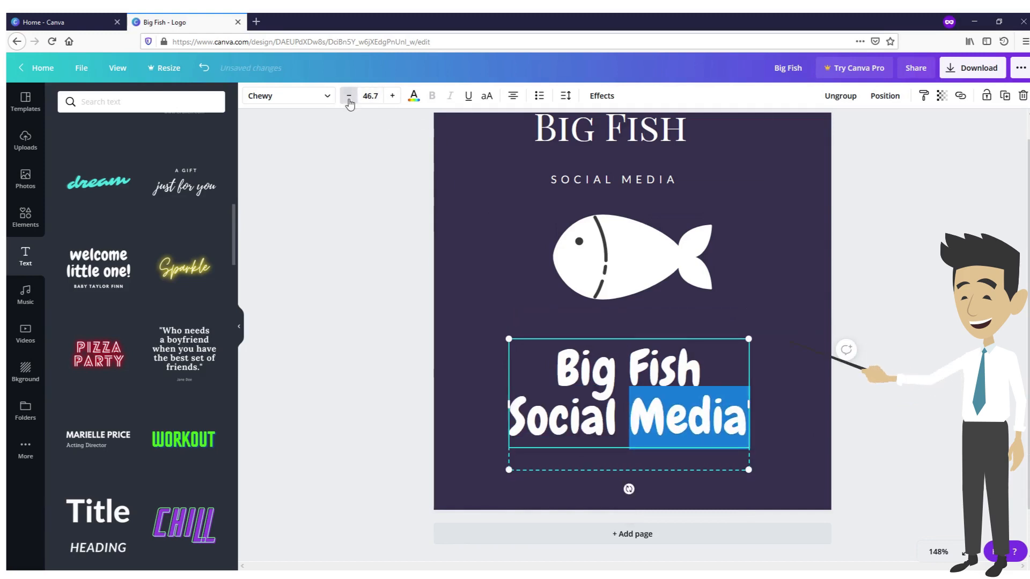
pyautogui.click(350, 97)
pyautogui.click(349, 96)
pyautogui.click(350, 96)
# Increase the "Big Fish Social Media" text to font size 51.7 and scale its text group up slightly
pyautogui.click(393, 96)
pyautogui.click(393, 96)
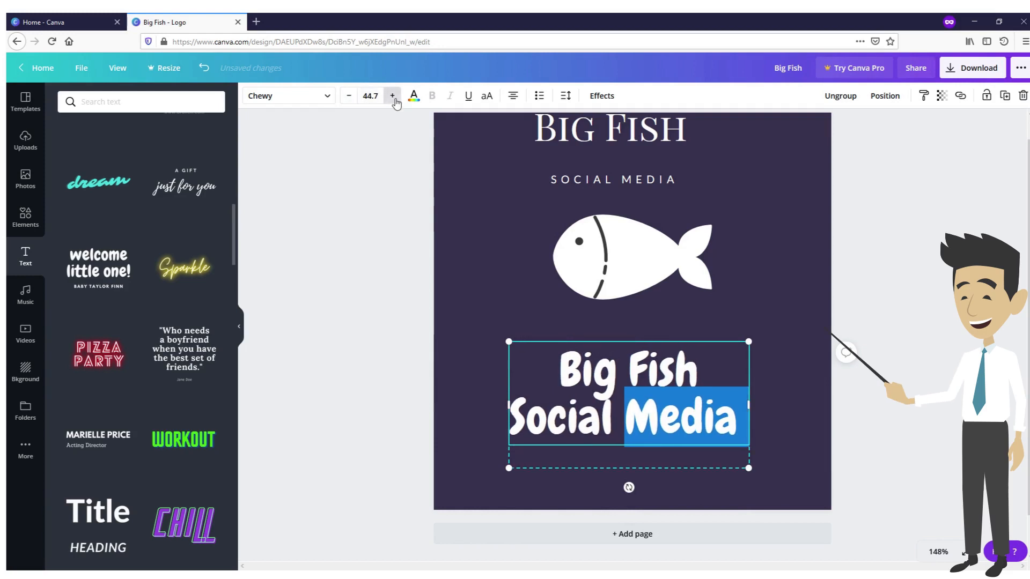
pyautogui.click(393, 96)
pyautogui.click(393, 96)
pyautogui.click(393, 96)
pyautogui.click(393, 96)
pyautogui.click(393, 96)
pyautogui.click(393, 96)
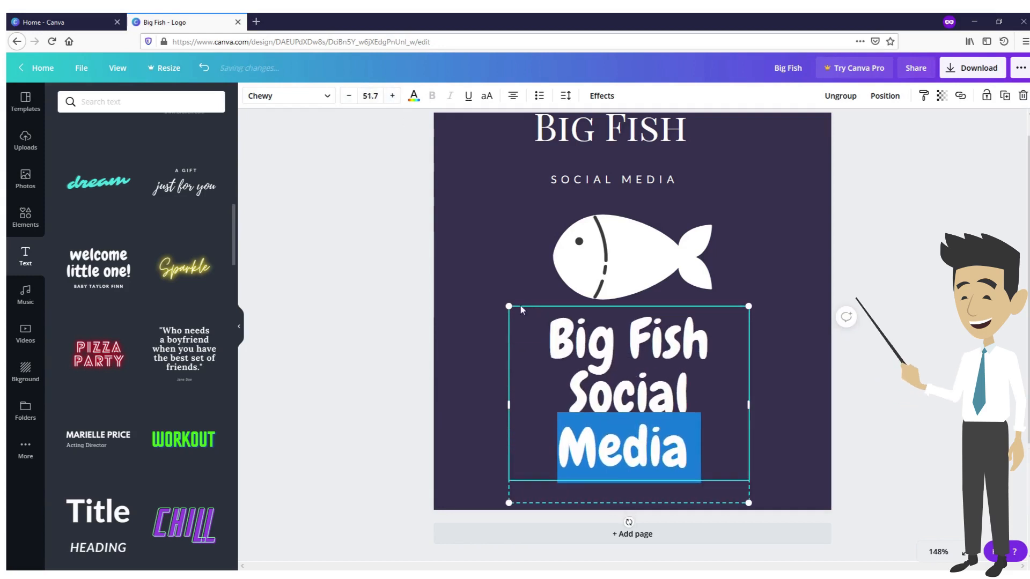
pyautogui.moveTo(516, 312)
pyautogui.mouseDown()
pyautogui.moveTo(488, 292)
pyautogui.moveTo(506, 306)
pyautogui.mouseUp()
pyautogui.click(487, 253)
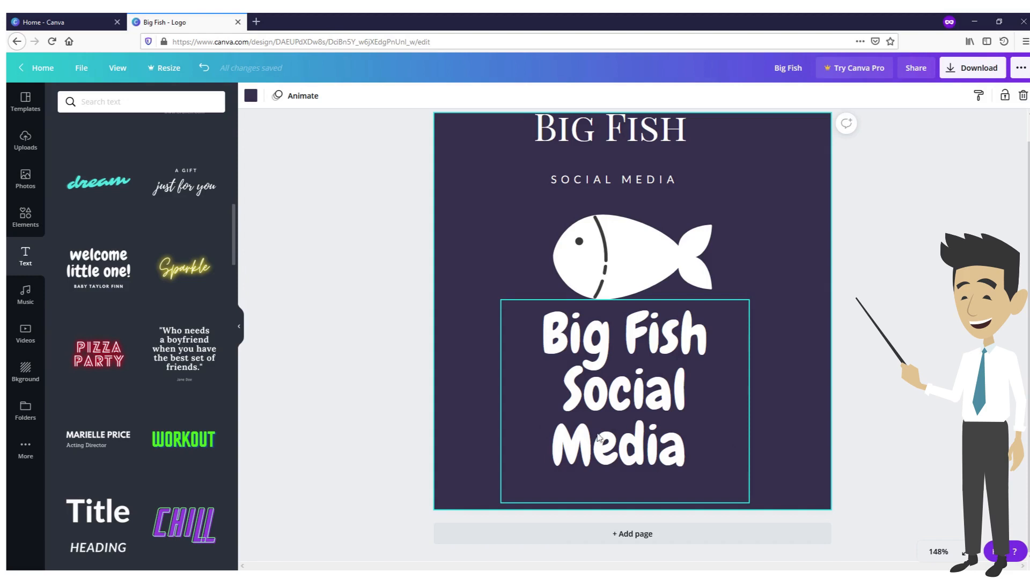
# Delete the large "Big Fish Social Media" text and move the original "Big Fish" and "SOCIAL MEDIA" text back beneath the fish
pyautogui.click(641, 411)
pyautogui.press('Delete')
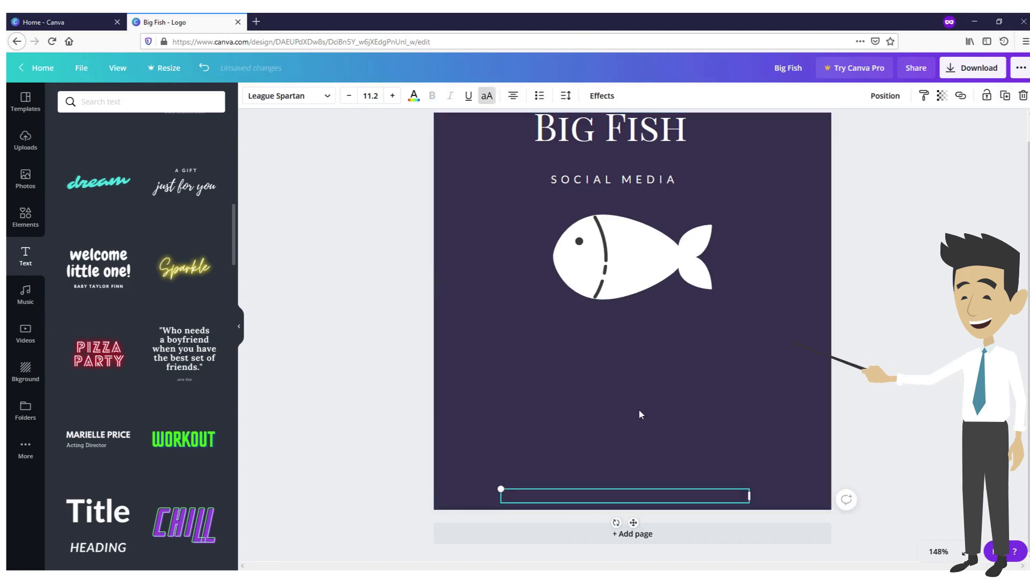
pyautogui.moveTo(611, 146); pyautogui.dragTo(636, 371)
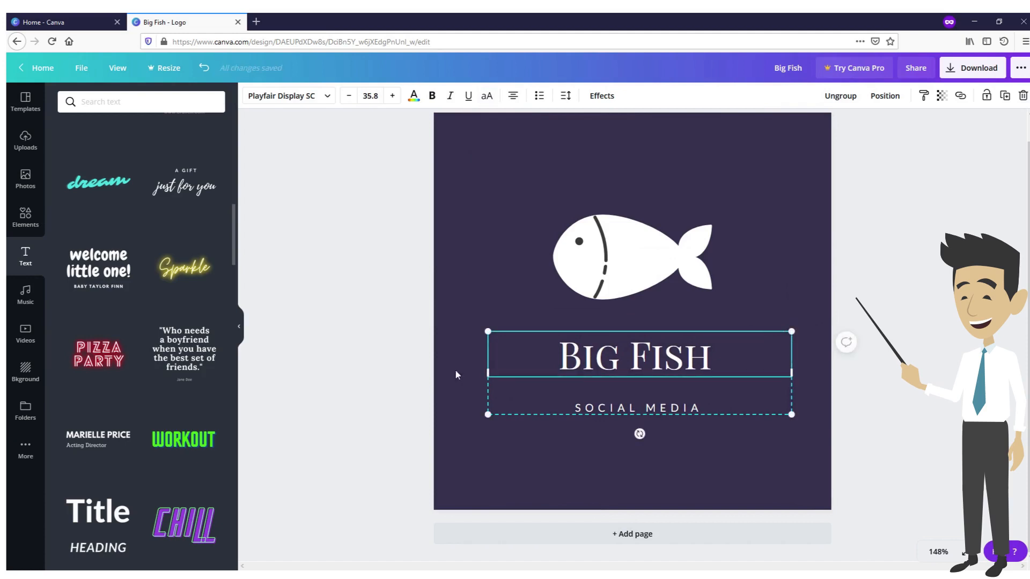
pyautogui.click(499, 198)
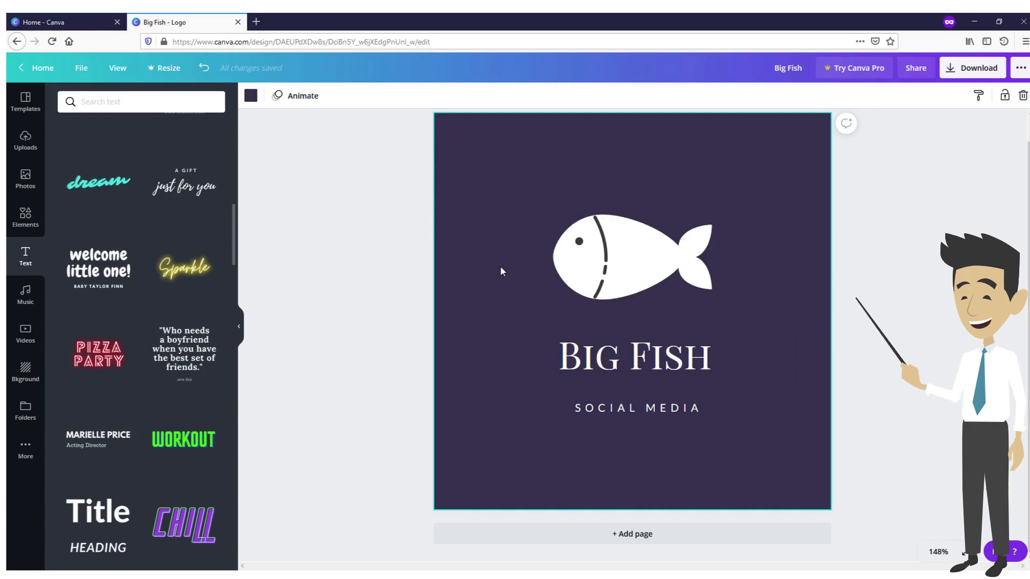
# Download the finished Big Fish logo as a PNG and dismiss the business card offer
pyautogui.click(978, 68)
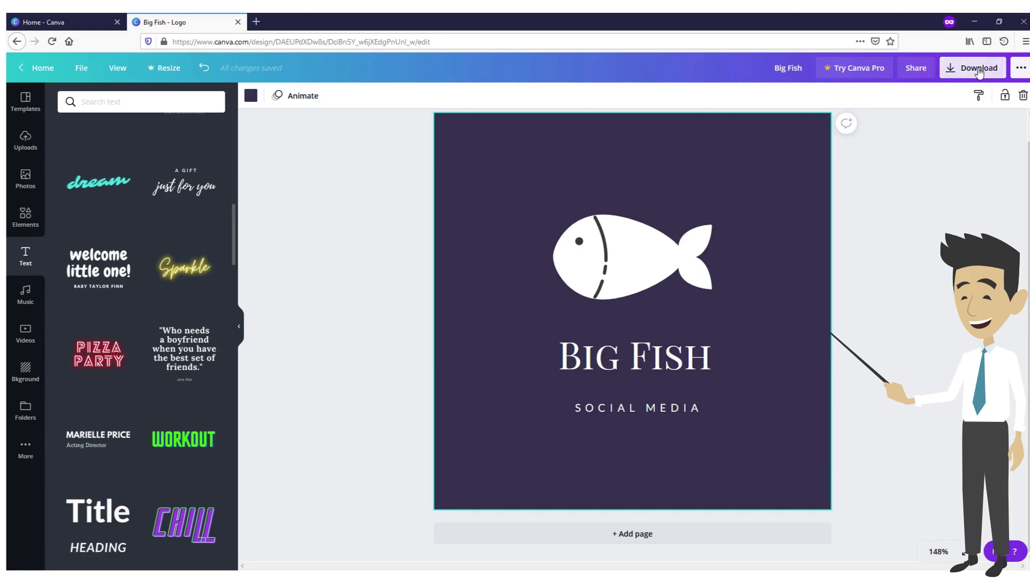
pyautogui.click(933, 257)
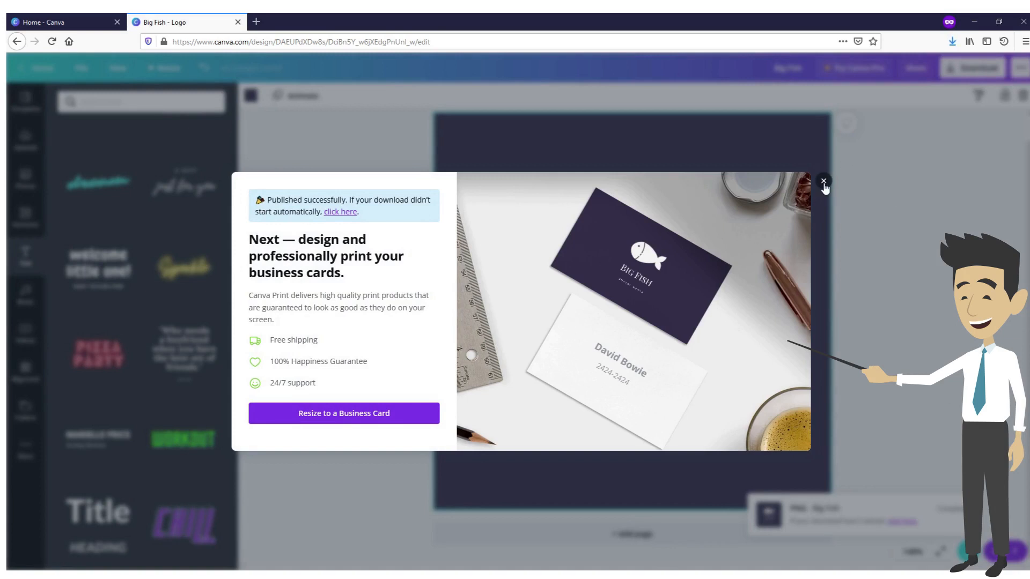
pyautogui.click(824, 183)
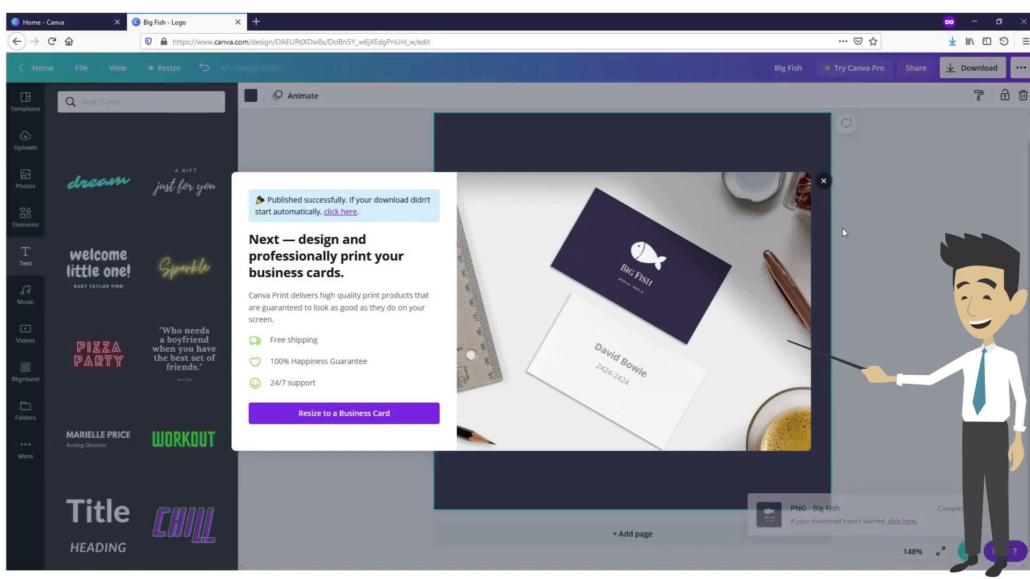